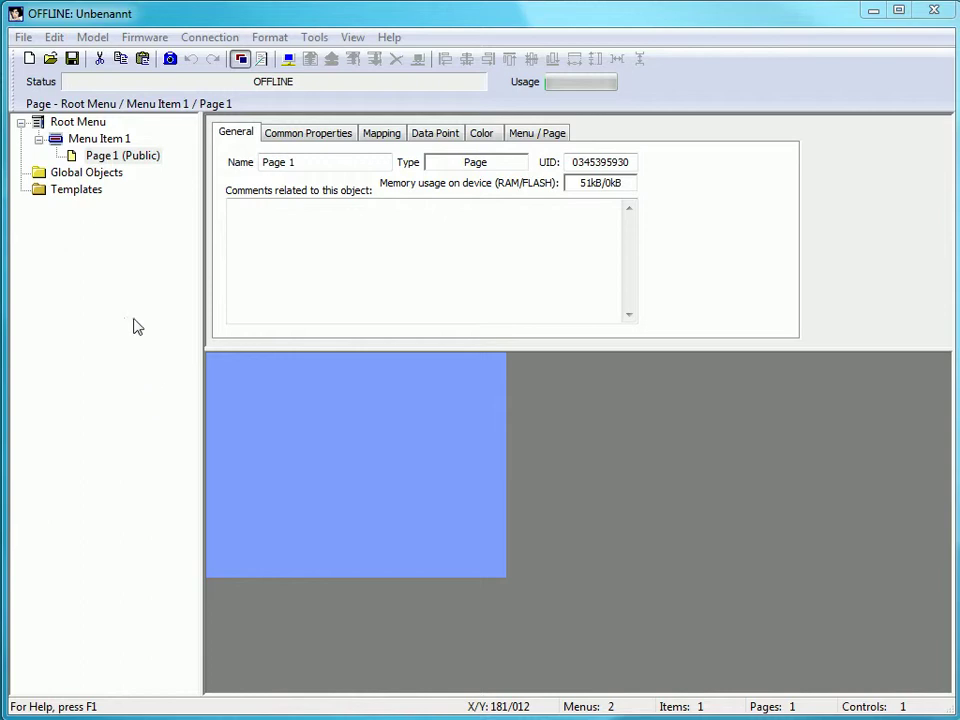
- Add a schedule control, Schedule 1, with a Mon–Sun weekly grid to Page 1
left_click(129, 161)
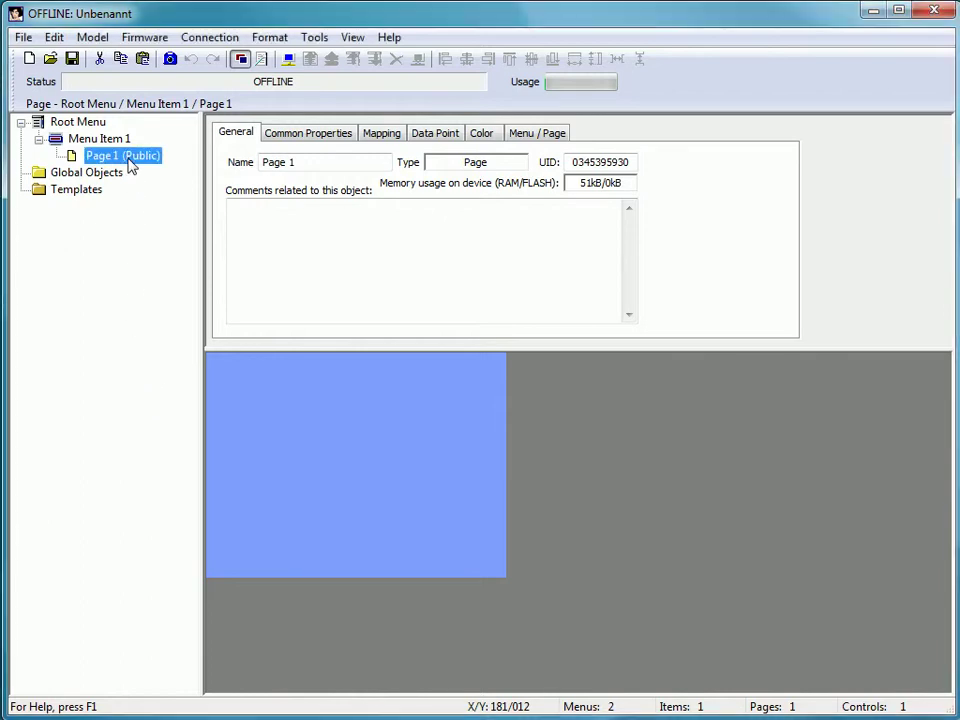
right_click(129, 160)
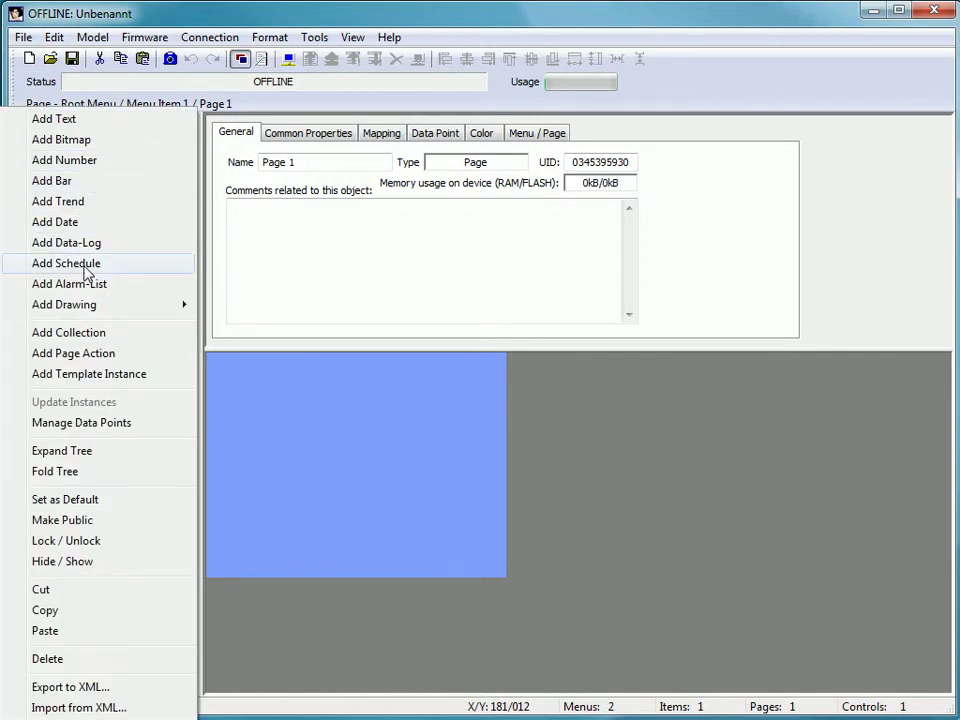
left_click(66, 263)
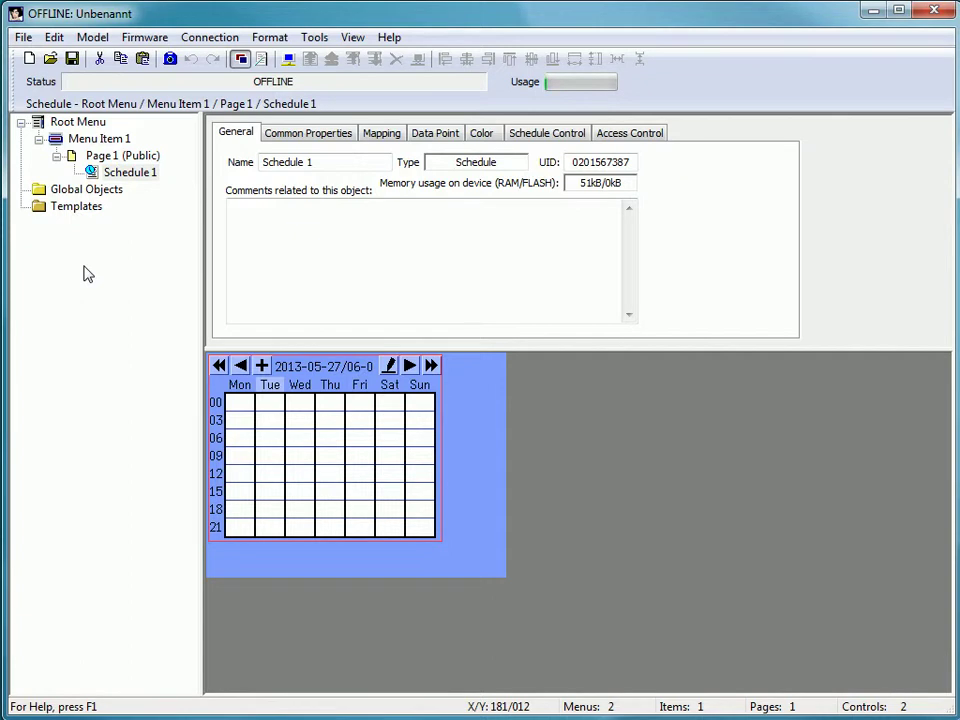
right_click(130, 177)
- Open Schedule 1's datapoint management and start a new datapoint in the Scheduler folder
left_click(128, 191)
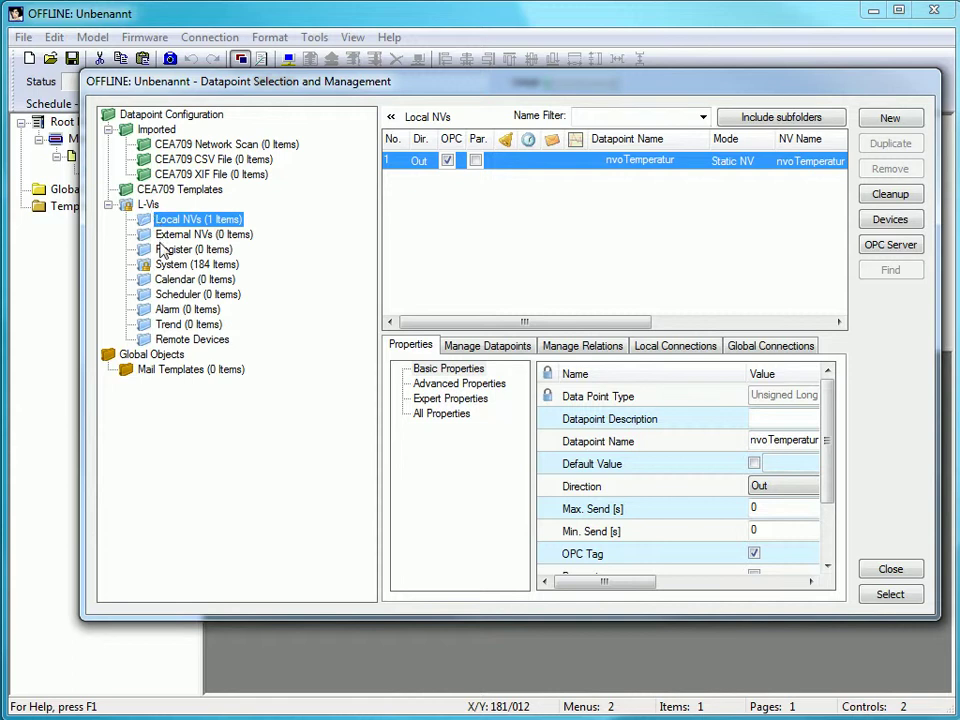
left_click(161, 294)
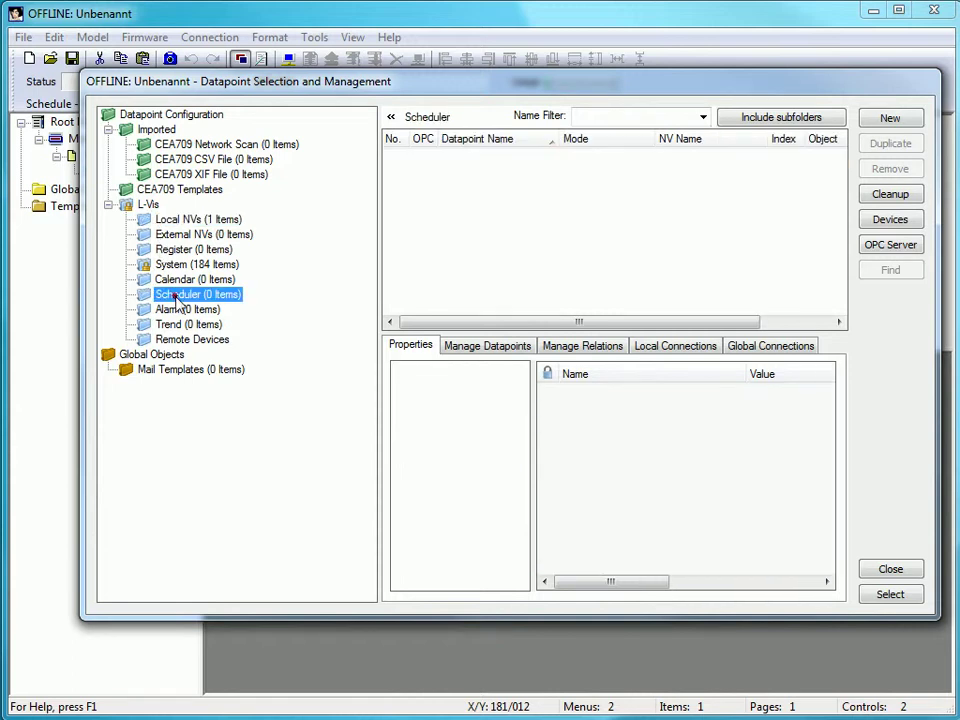
left_click(898, 121)
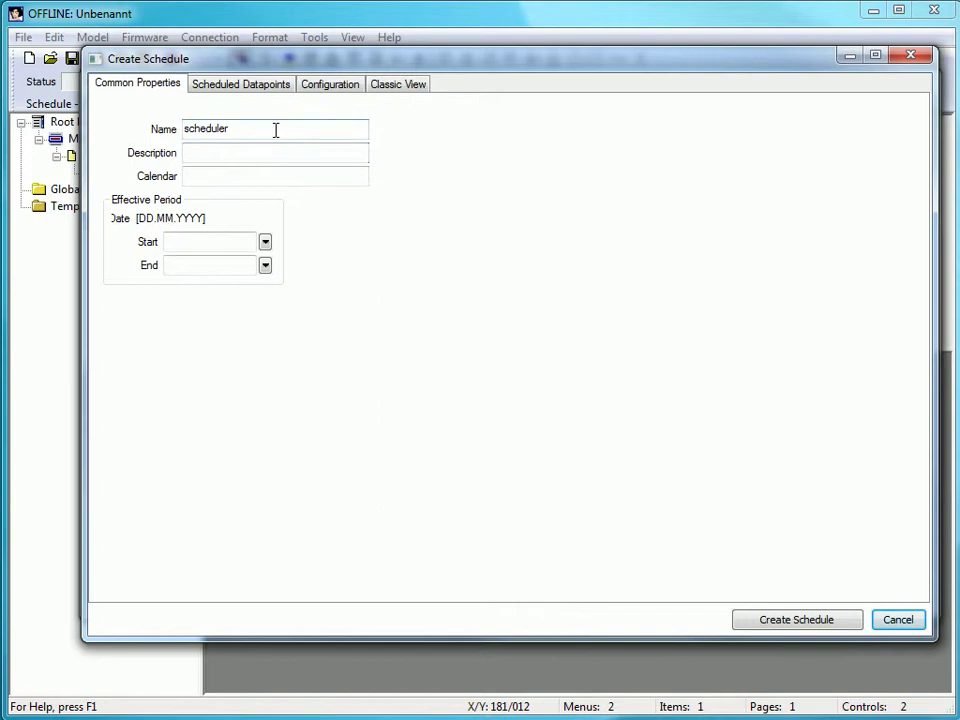
- Name the schedule 'heating', effective from 28.05.2013 to 31.12.2020
left_click_drag(275, 130, 180, 130)
type("heating")
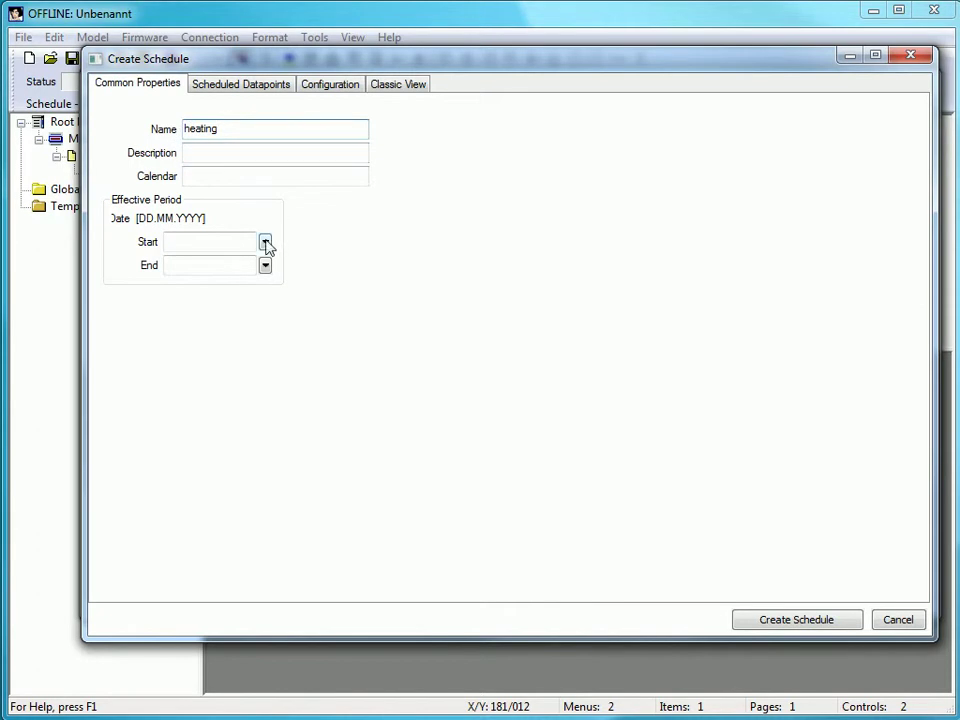
left_click(265, 243)
left_click(216, 389)
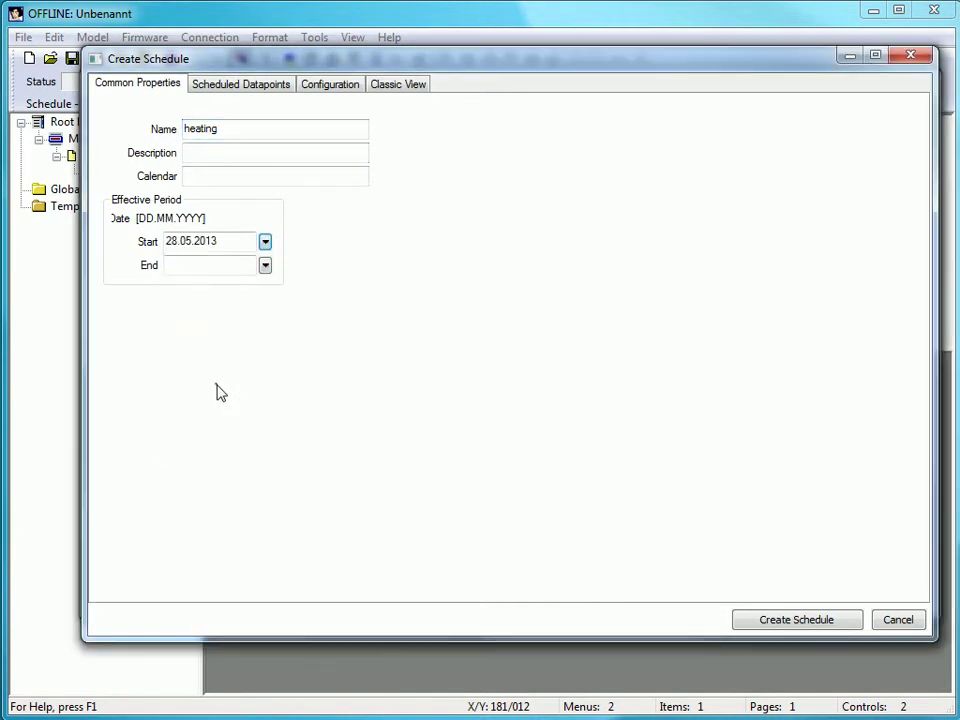
left_click(223, 268)
type("31.12")
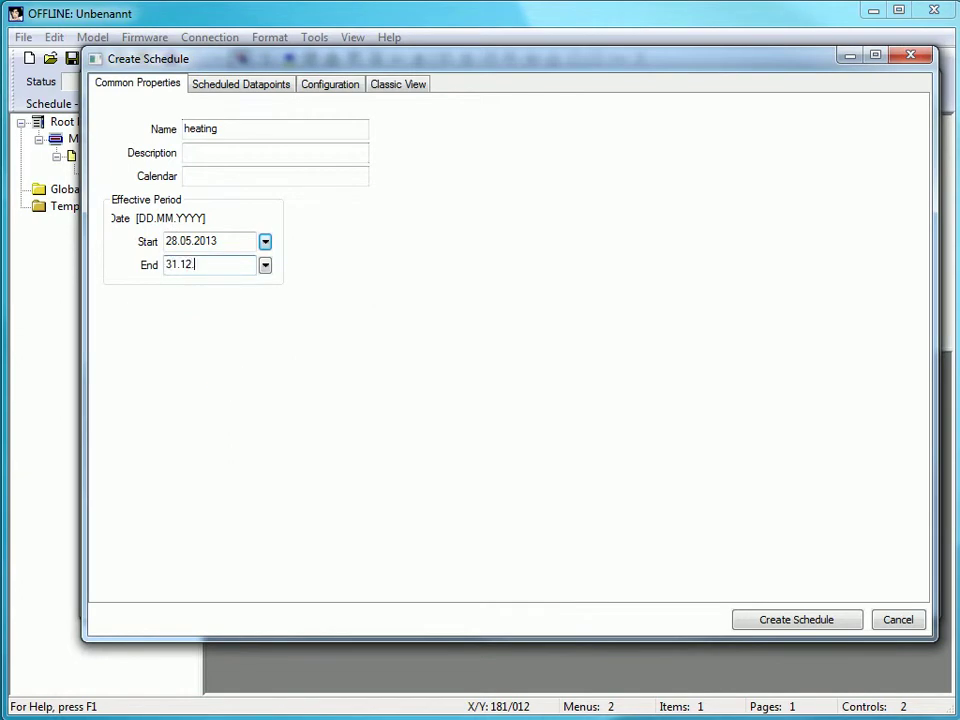
type(".2020")
left_click(237, 88)
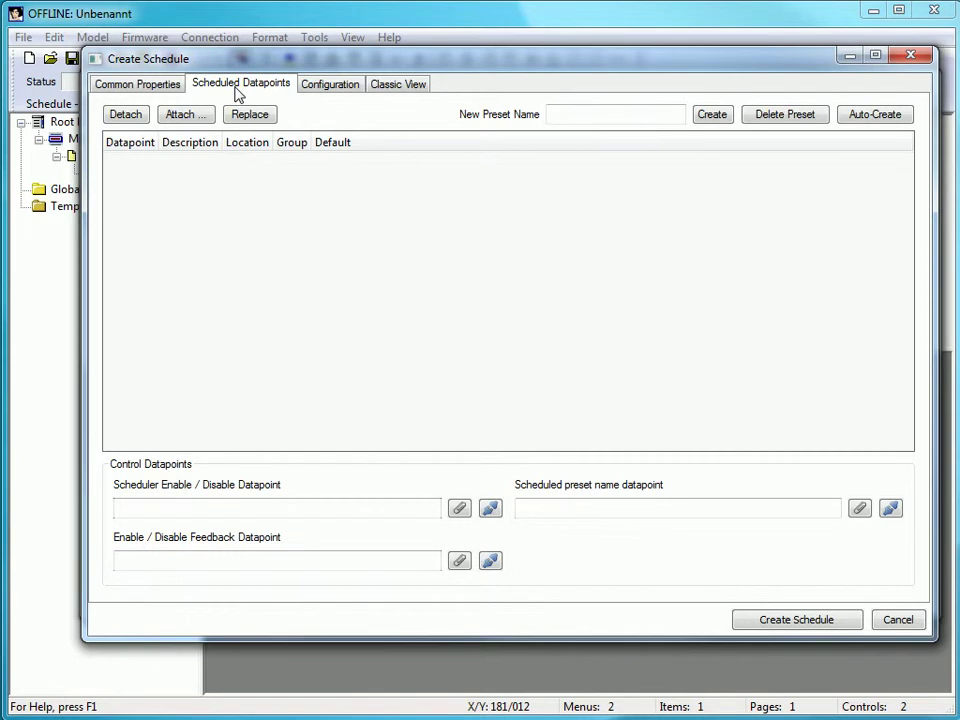
- Attach nvoTemperatur from L-Vis Local NVs as the heating schedule's scheduled datapoint
left_click(196, 118)
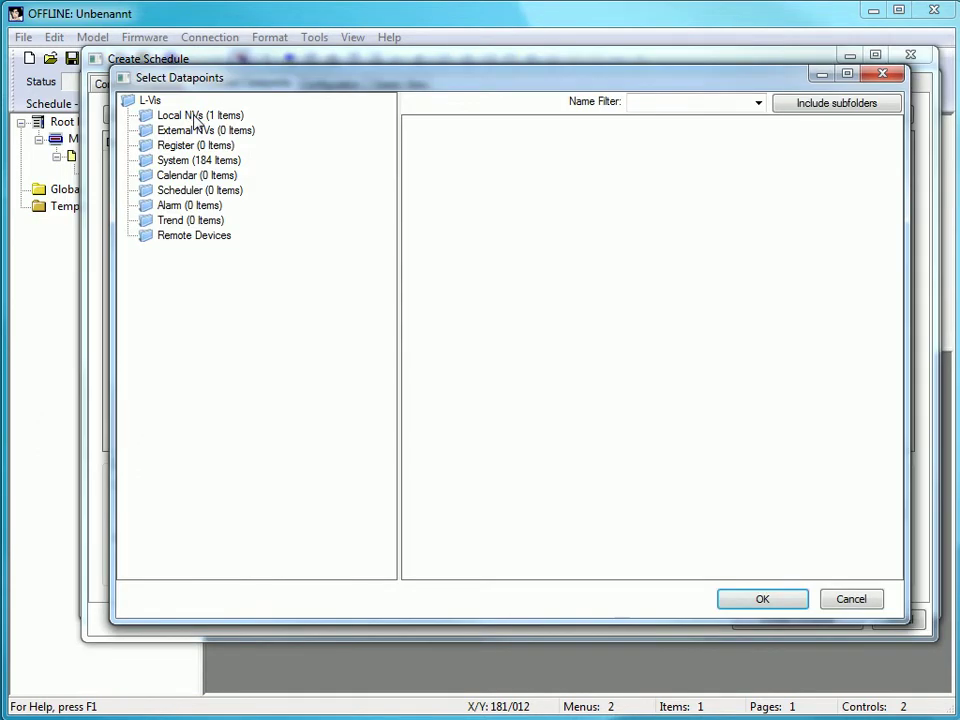
left_click(196, 116)
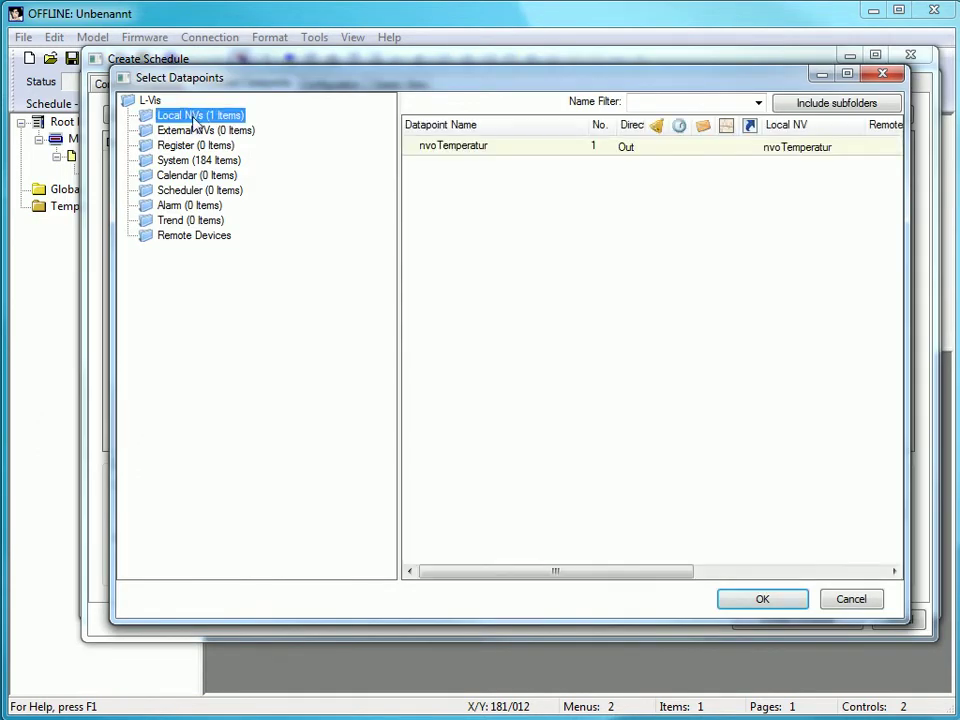
left_click(517, 160)
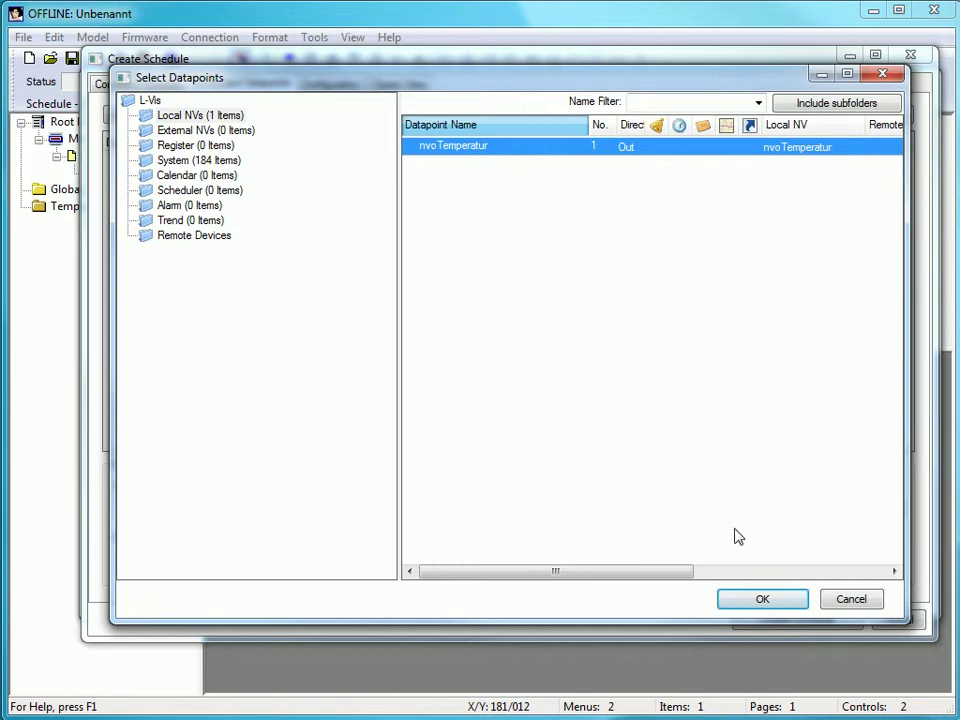
left_click(757, 601)
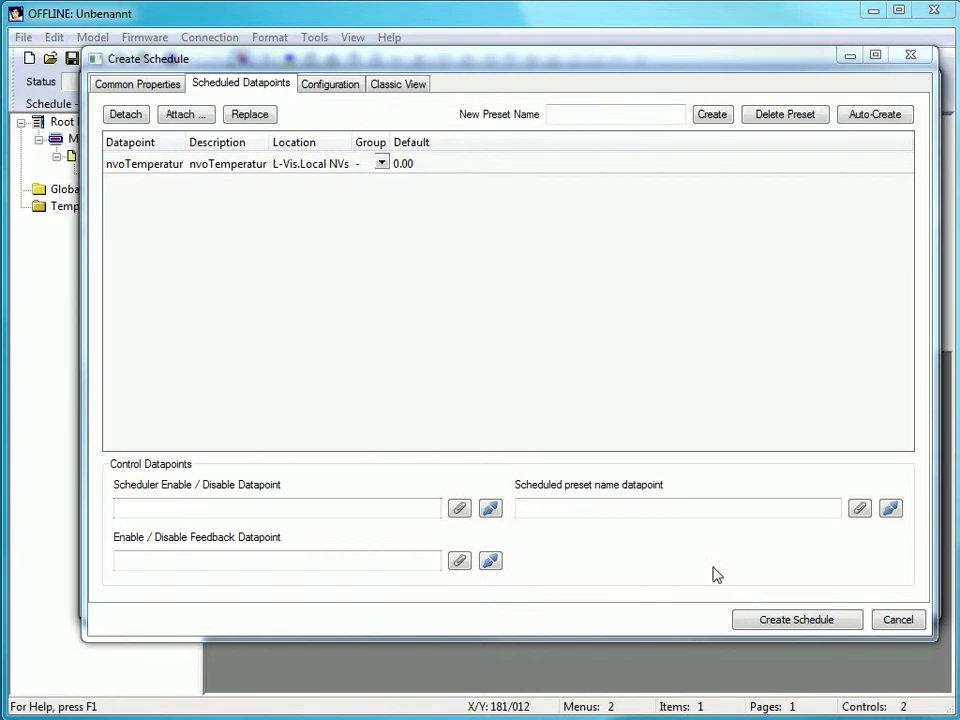
- Create a DAY preset that sets nvoTemperatur to 21
left_click(559, 116)
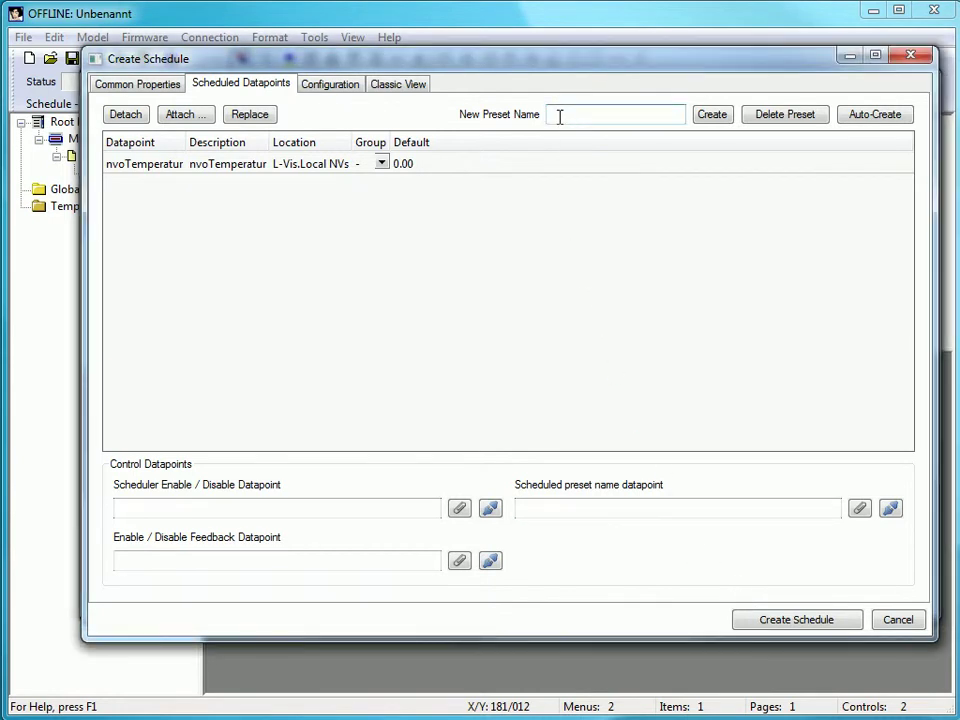
type("DAY")
left_click(713, 118)
left_click(453, 175)
left_click(452, 174)
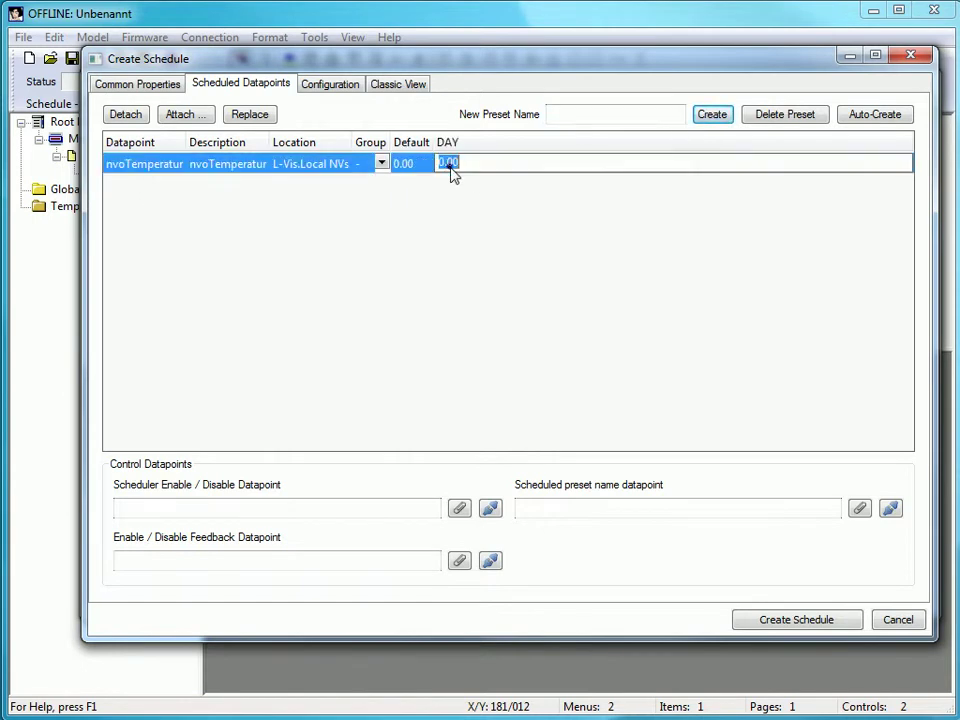
type("21")
key("Return")
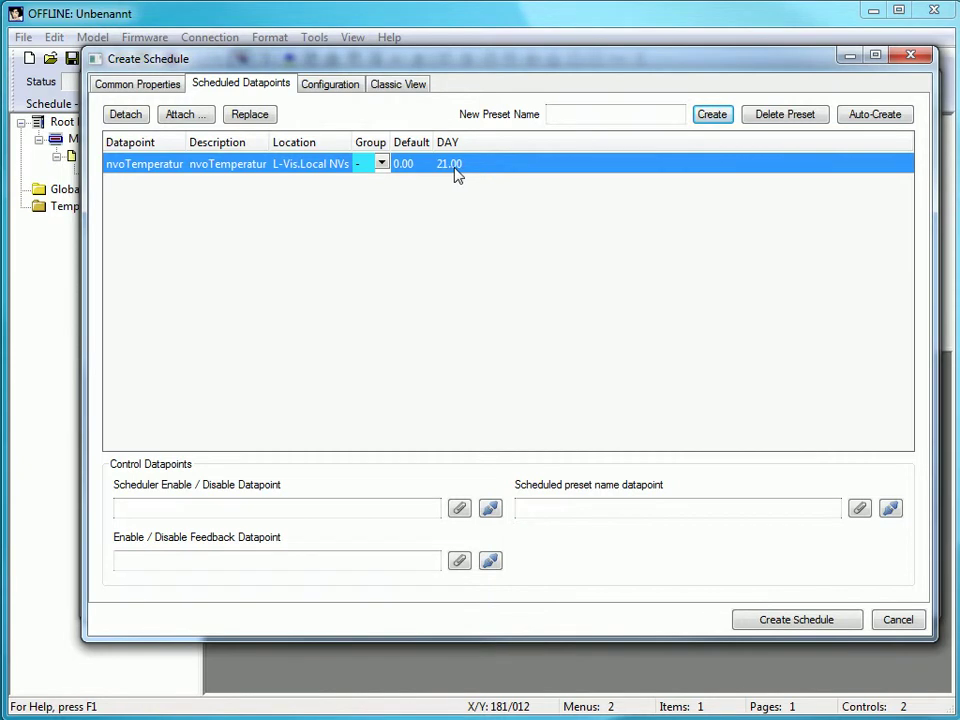
- Create a NIGHT preset that sets nvoTemperatur to 18
left_click(554, 113)
type("NIGHT")
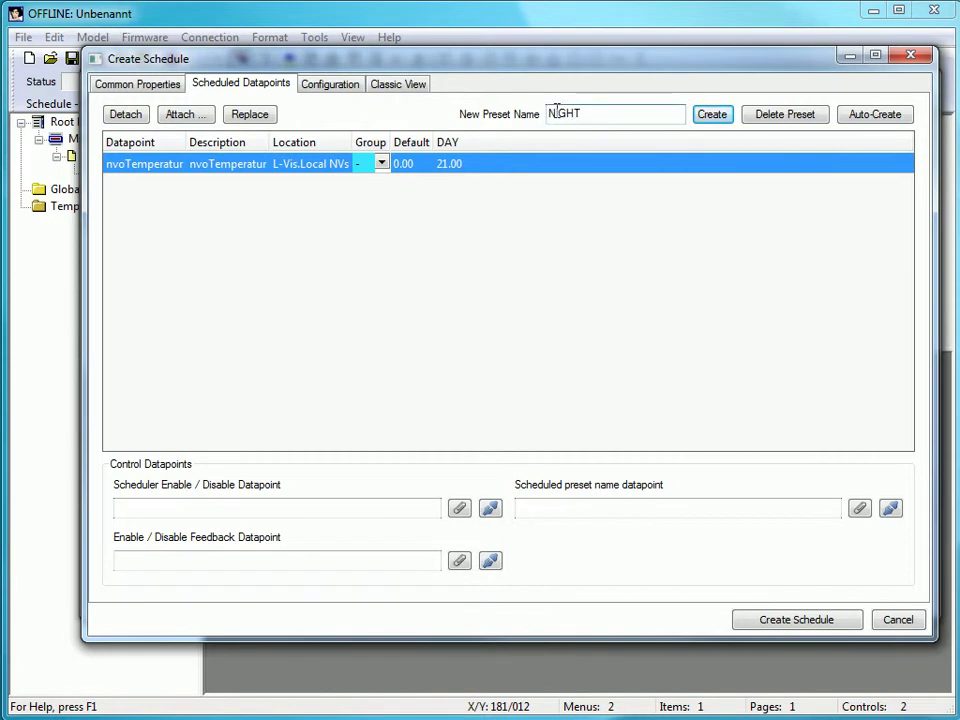
left_click(711, 113)
left_click(484, 164)
type("18")
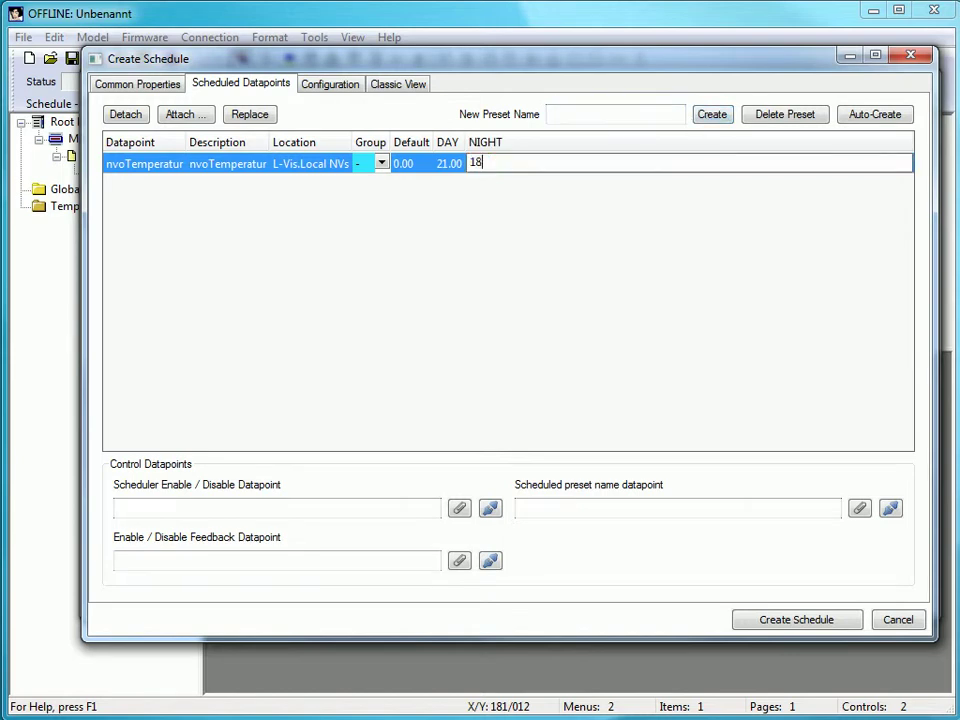
key("Return")
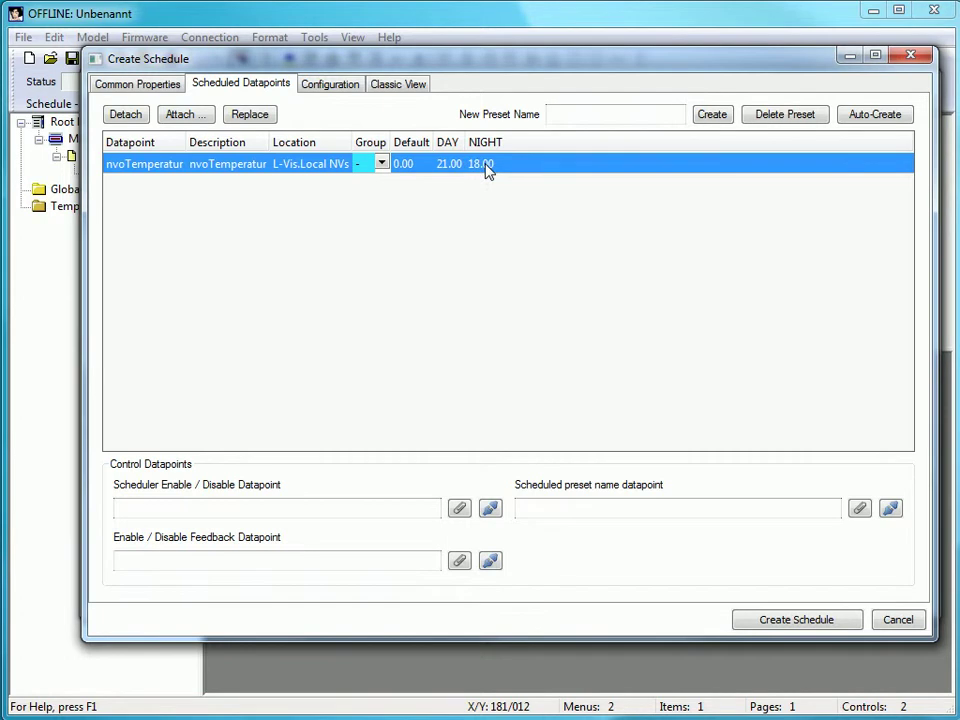
- Set NIGHT as the heating schedule's all-day default for every weekday, then begin a new event
left_click(331, 86)
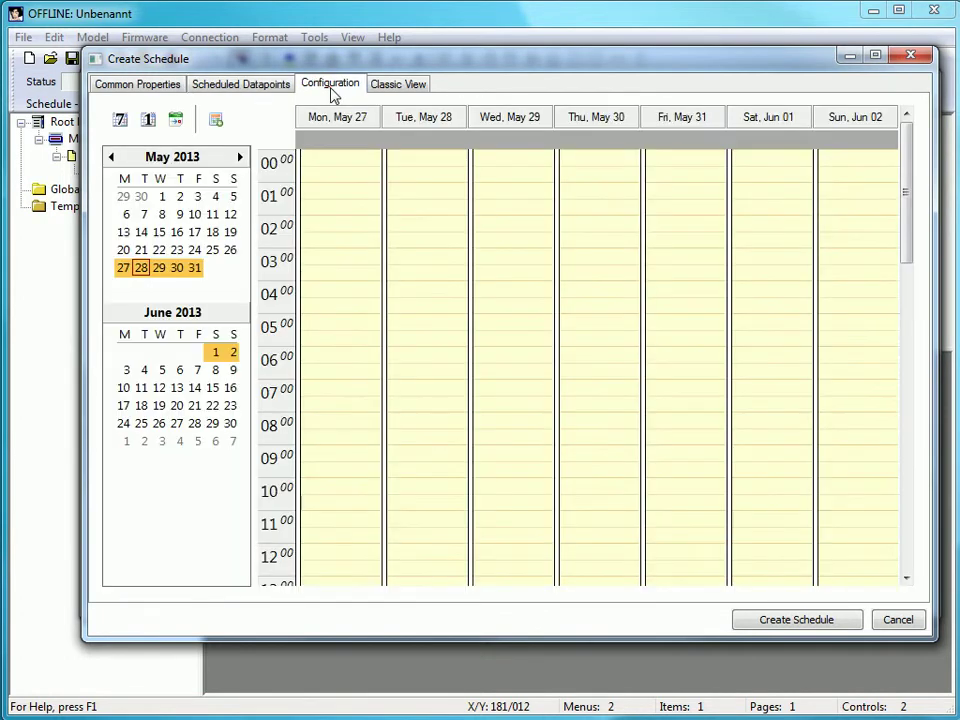
right_click(316, 147)
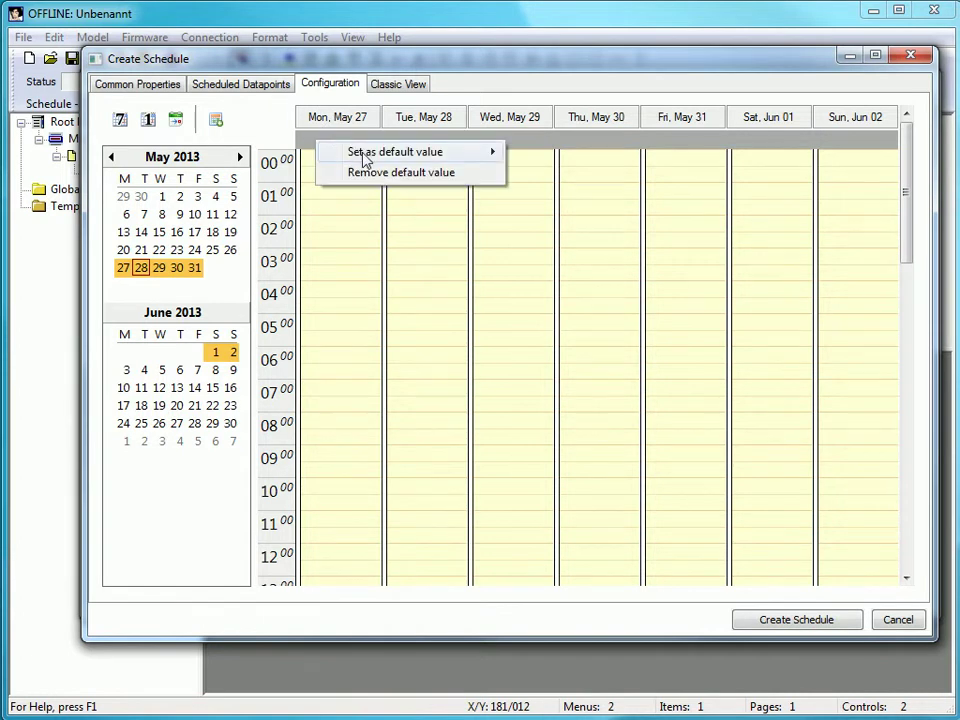
mouse_move(363, 156)
left_click(543, 174)
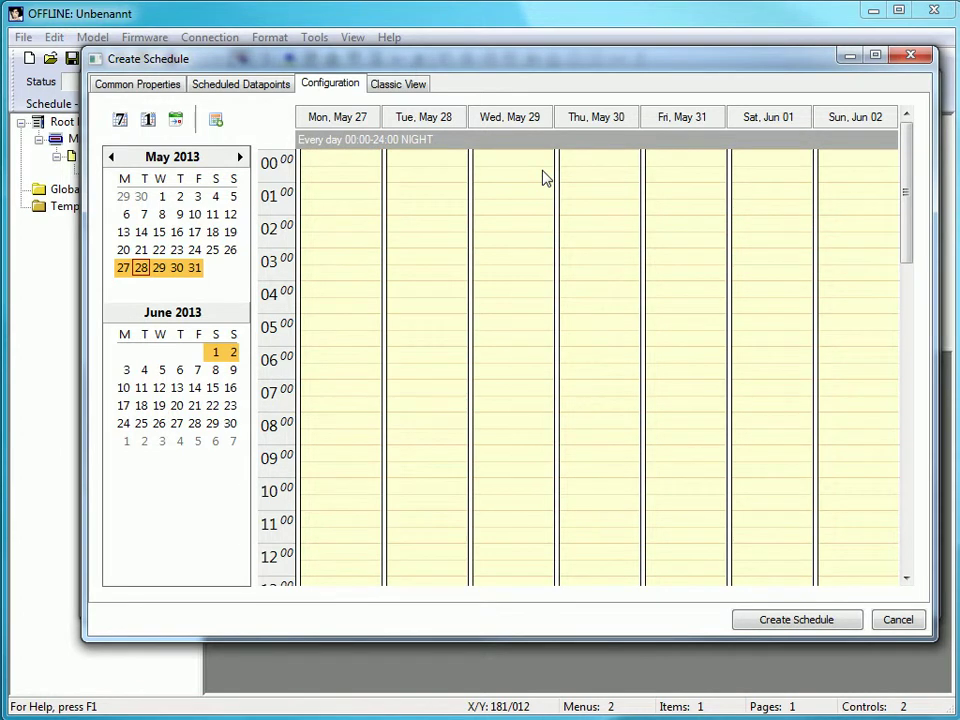
left_click(216, 120)
left_click(329, 210)
- Name the new event 'mondays' with value DAY, running 08:00 to 18:00
type("mon")
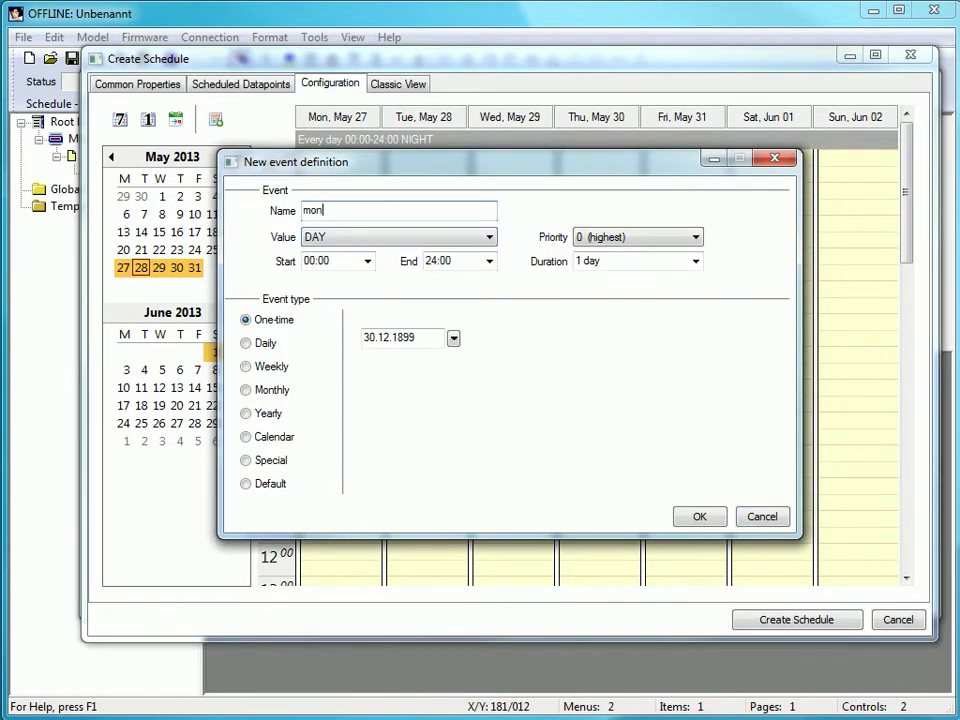
type("days")
left_click(481, 242)
left_click(483, 245)
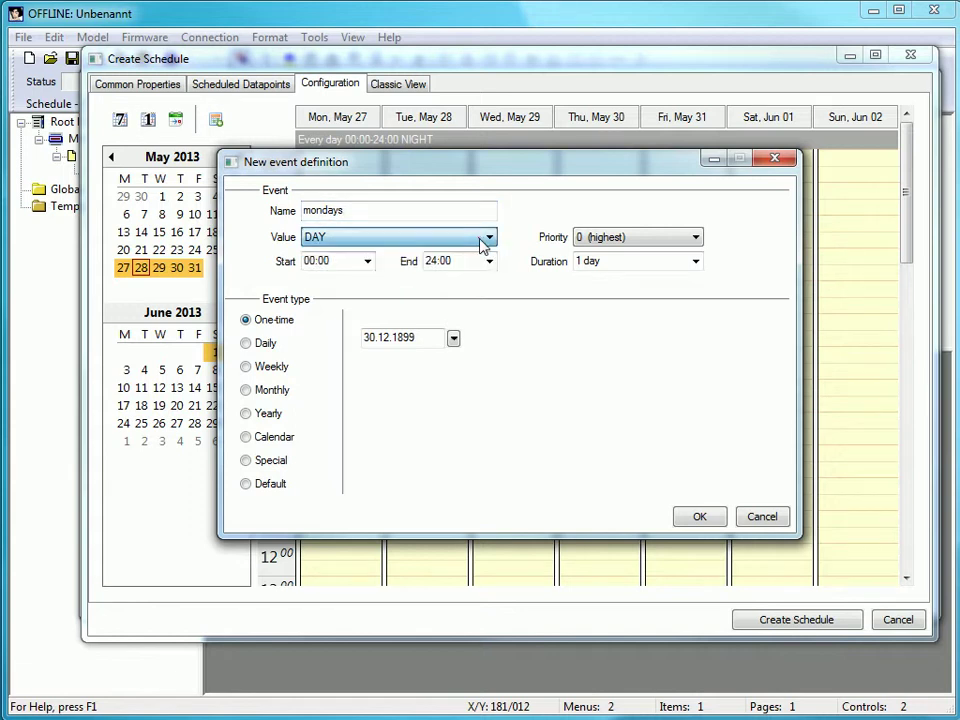
left_click(368, 262)
left_click(338, 477)
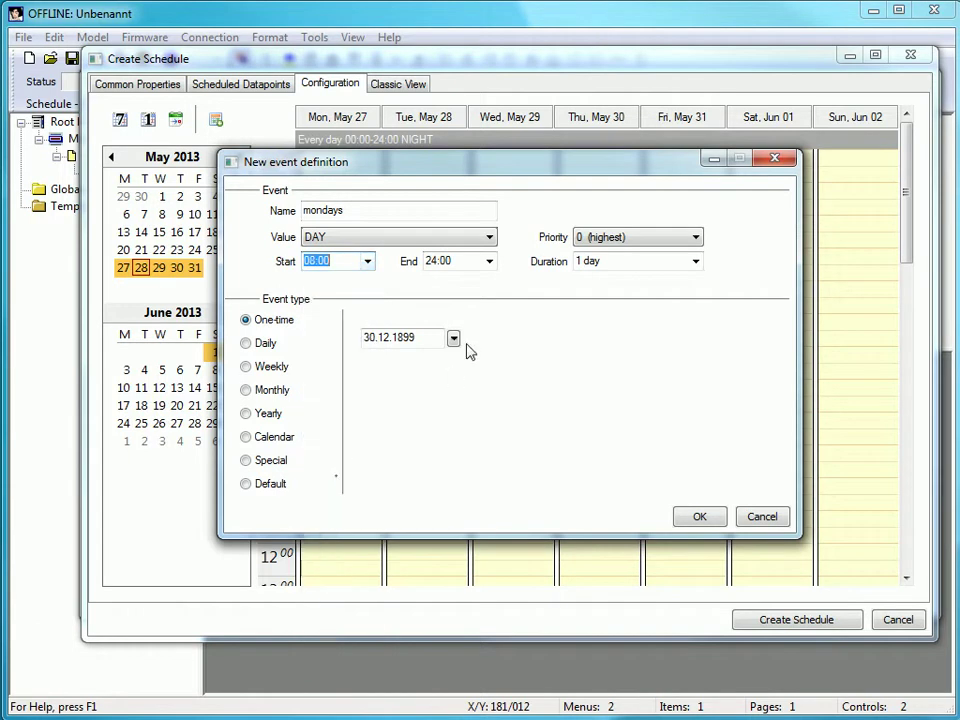
left_click(489, 262)
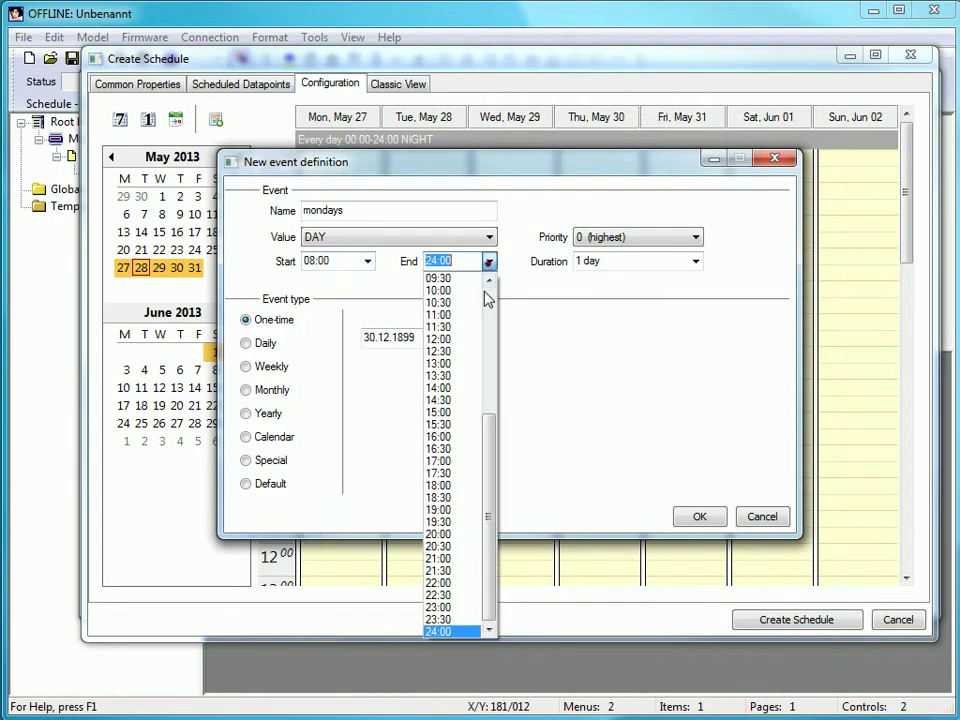
left_click(440, 486)
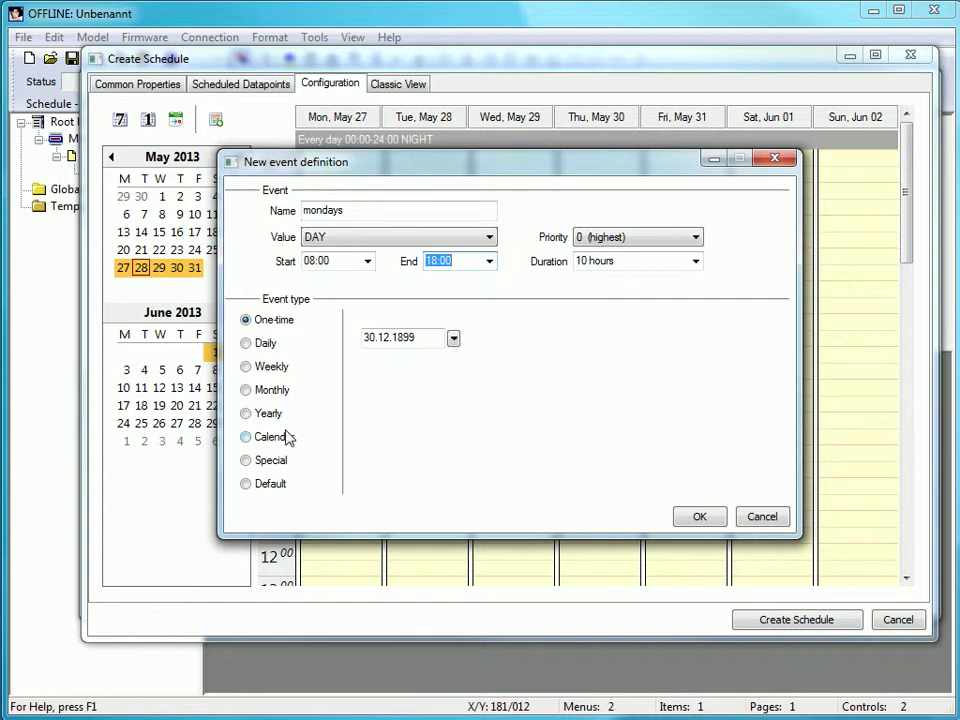
- Make the mondays event recur weekly on Monday at priority 6 (normal) and add it
left_click(246, 368)
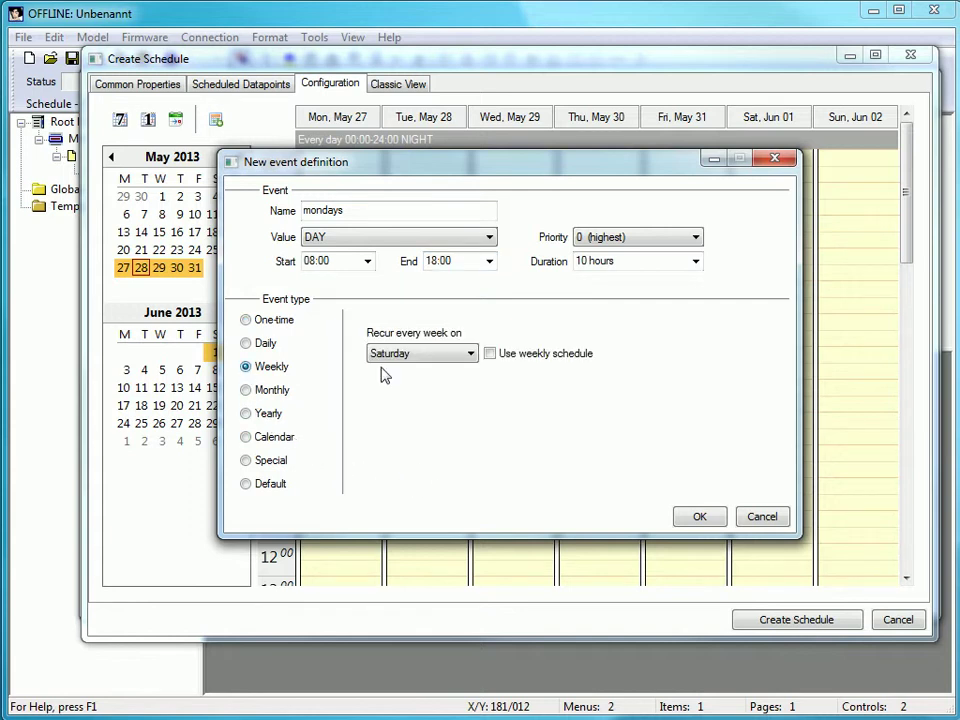
left_click(471, 355)
left_click(469, 371)
left_click(697, 241)
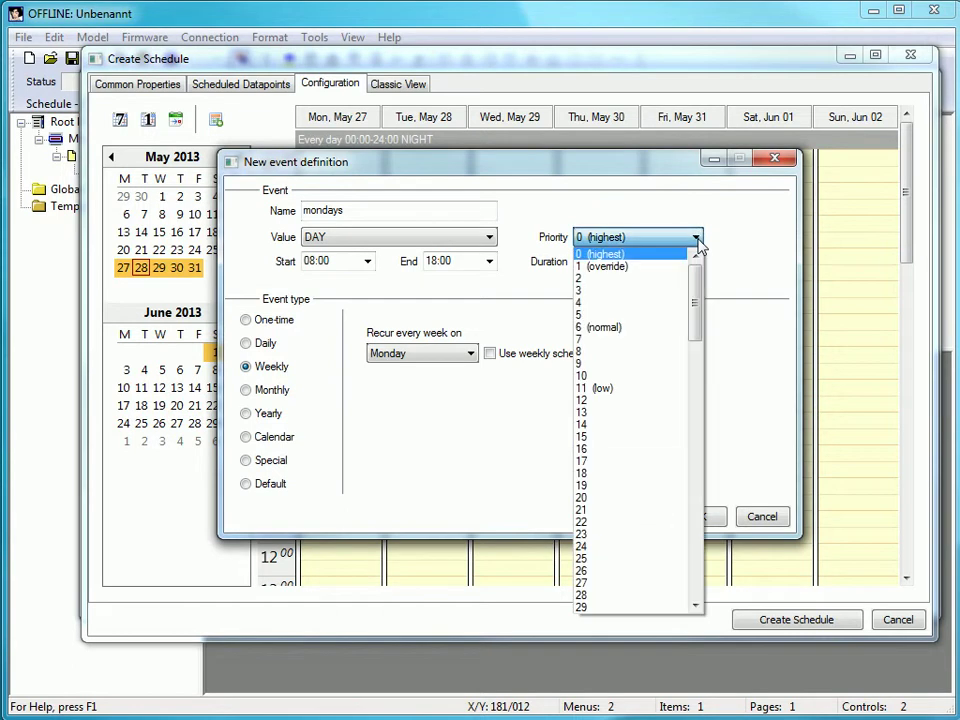
left_click(618, 327)
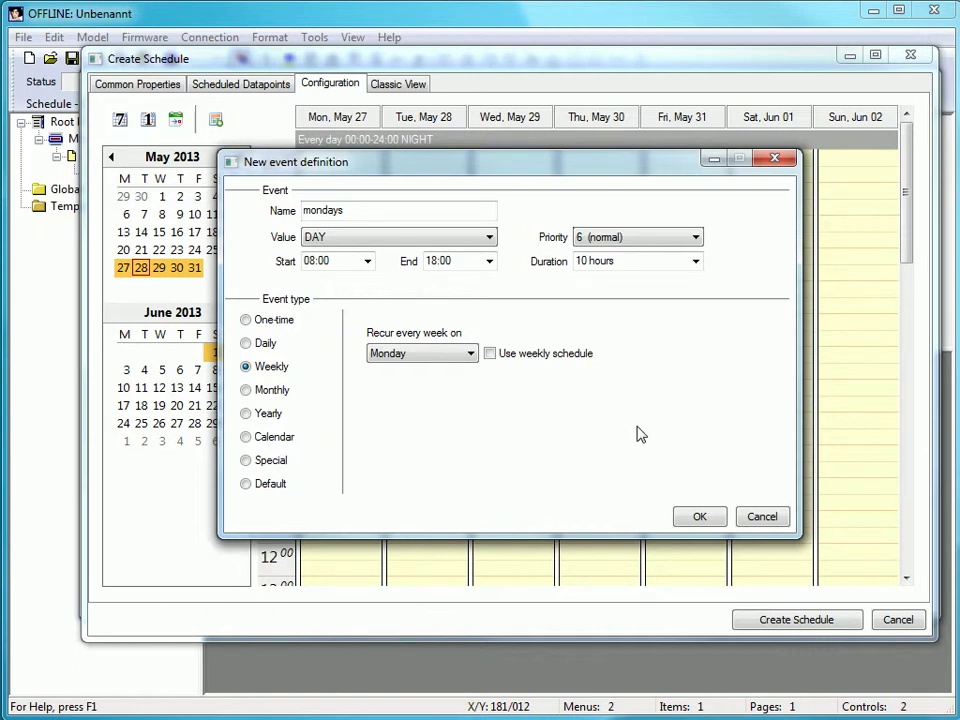
left_click(699, 517)
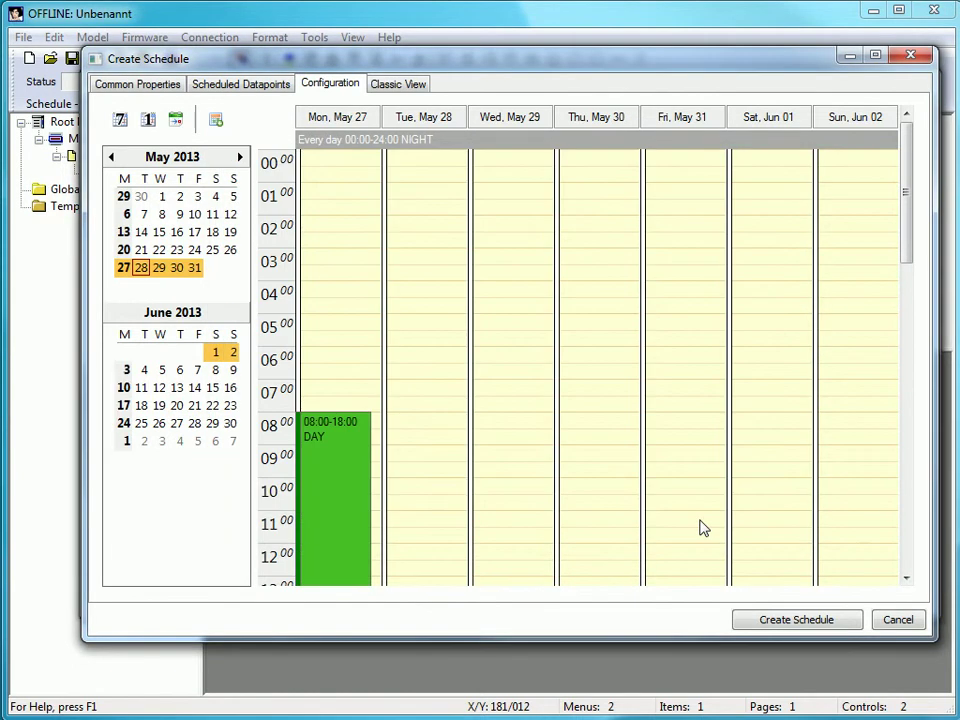
left_click_drag(904, 204, 920, 244)
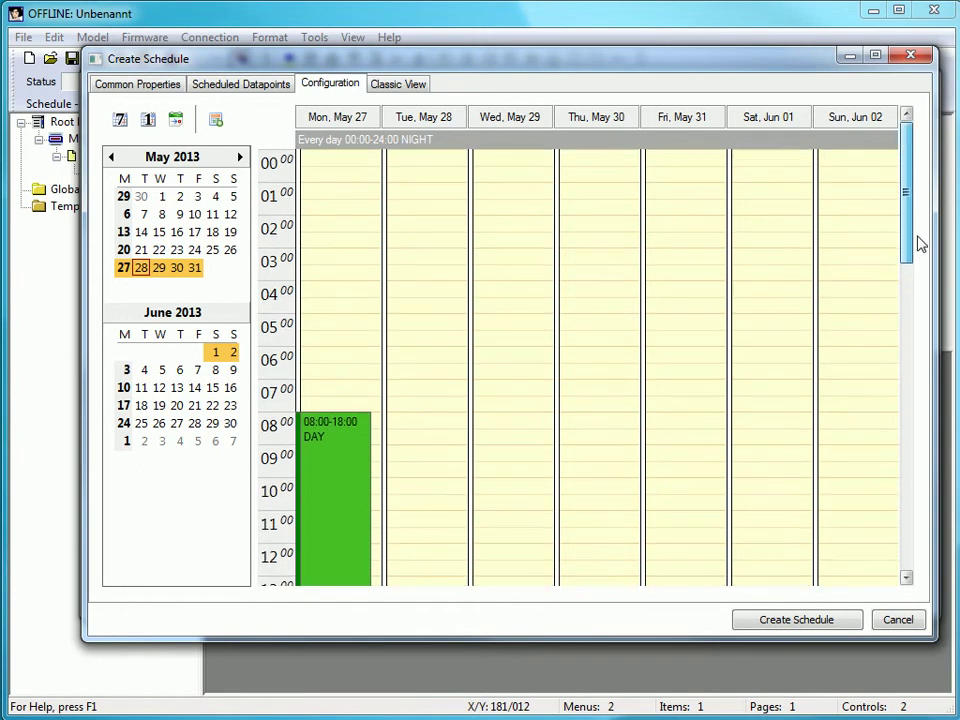
- Create a new event named 'tuesdays' running 08:00 to 18:00
left_click(215, 119)
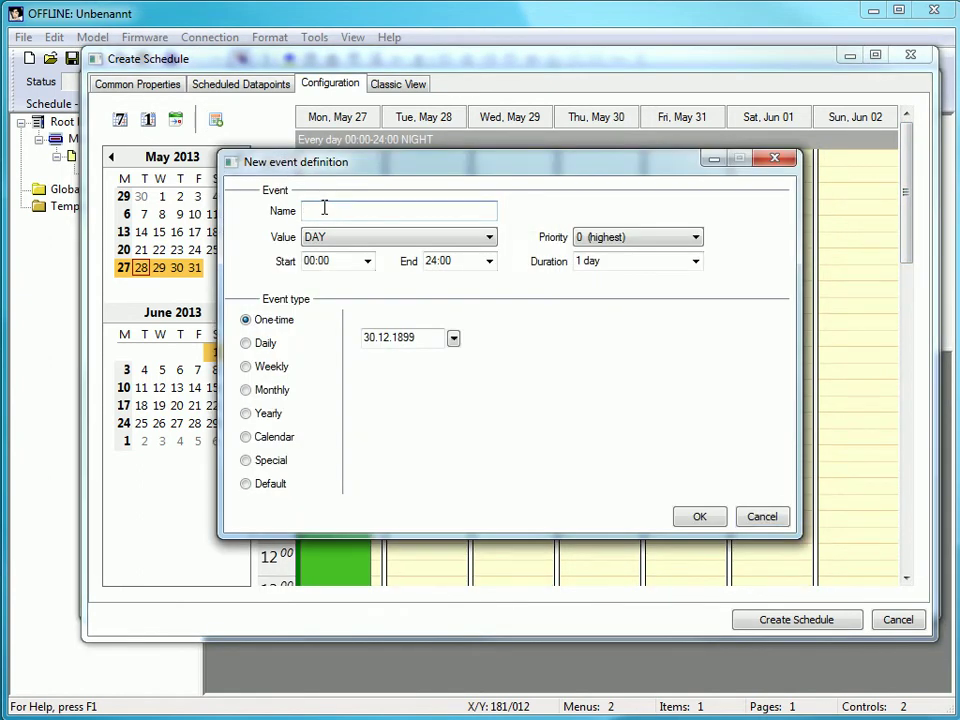
type("tuesdays")
left_click(367, 261)
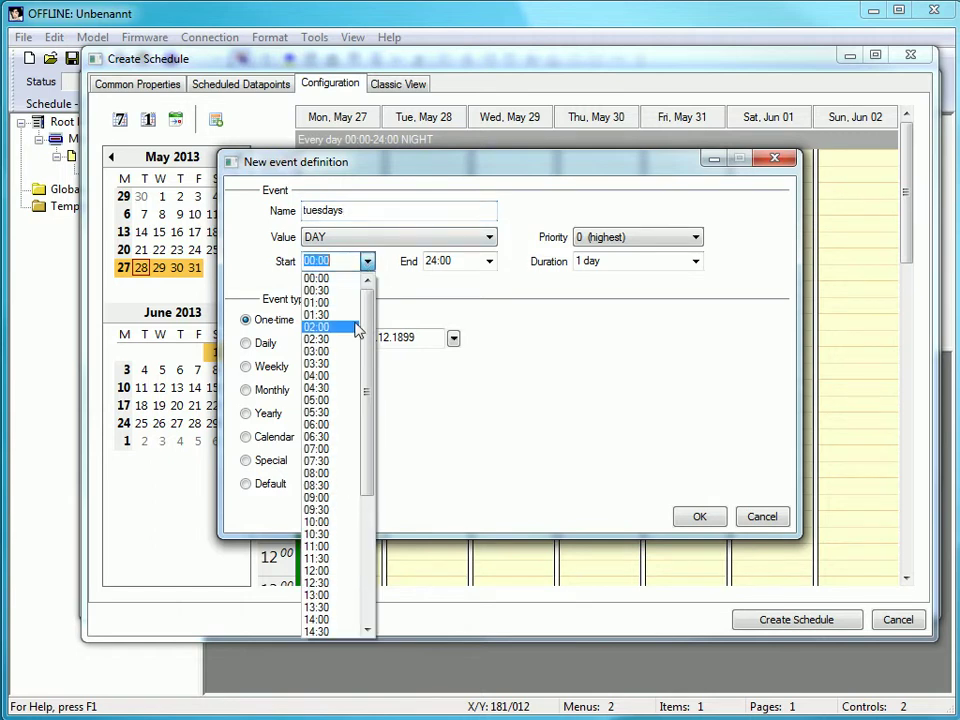
left_click(336, 474)
left_click(489, 261)
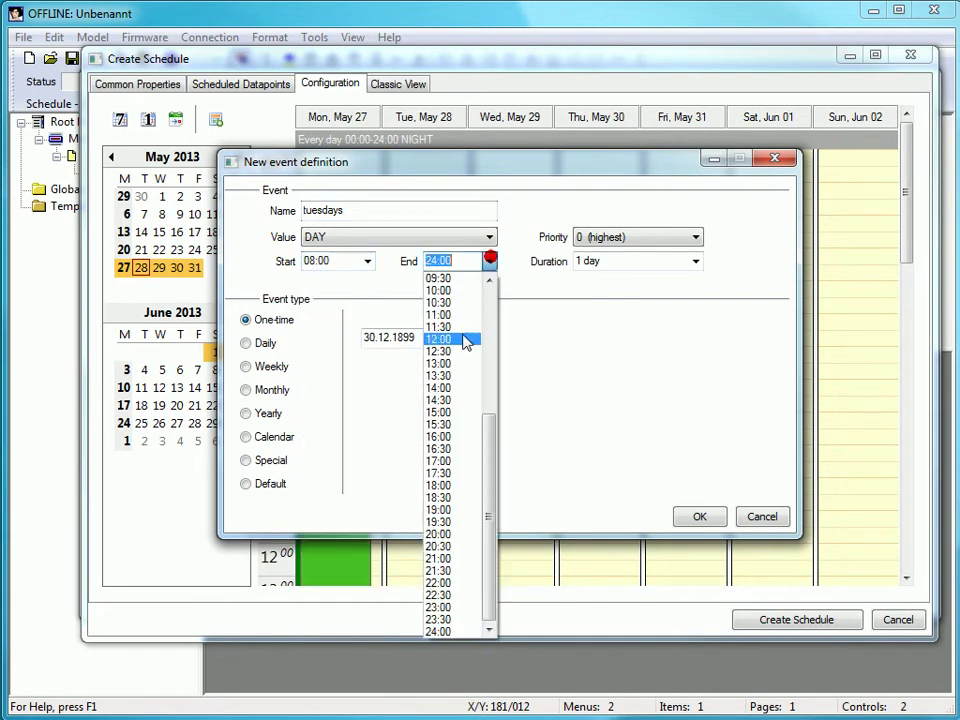
left_click(445, 486)
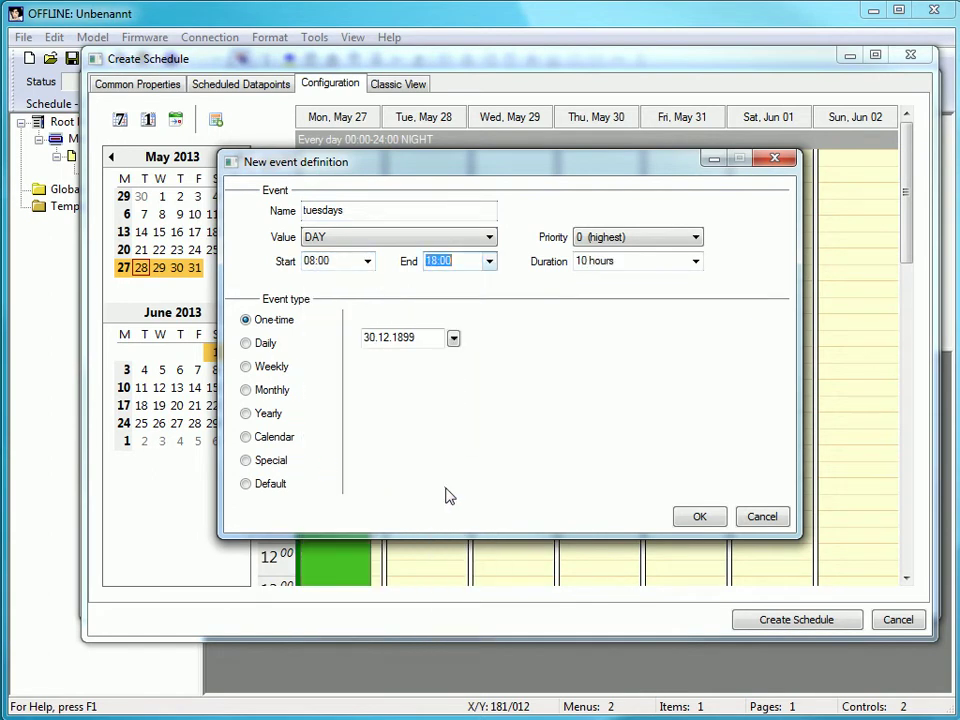
- Make the tuesdays event recur weekly on Tuesday at priority 6 (normal) and add it
left_click(246, 367)
left_click(420, 353)
left_click(396, 381)
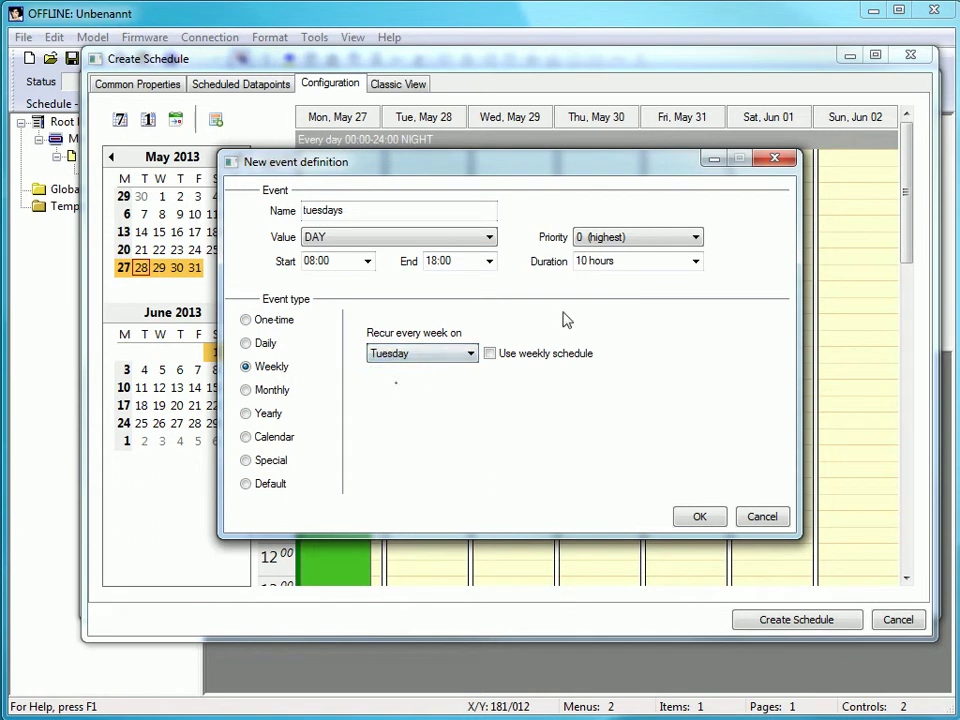
left_click(660, 247)
left_click(639, 326)
left_click(696, 528)
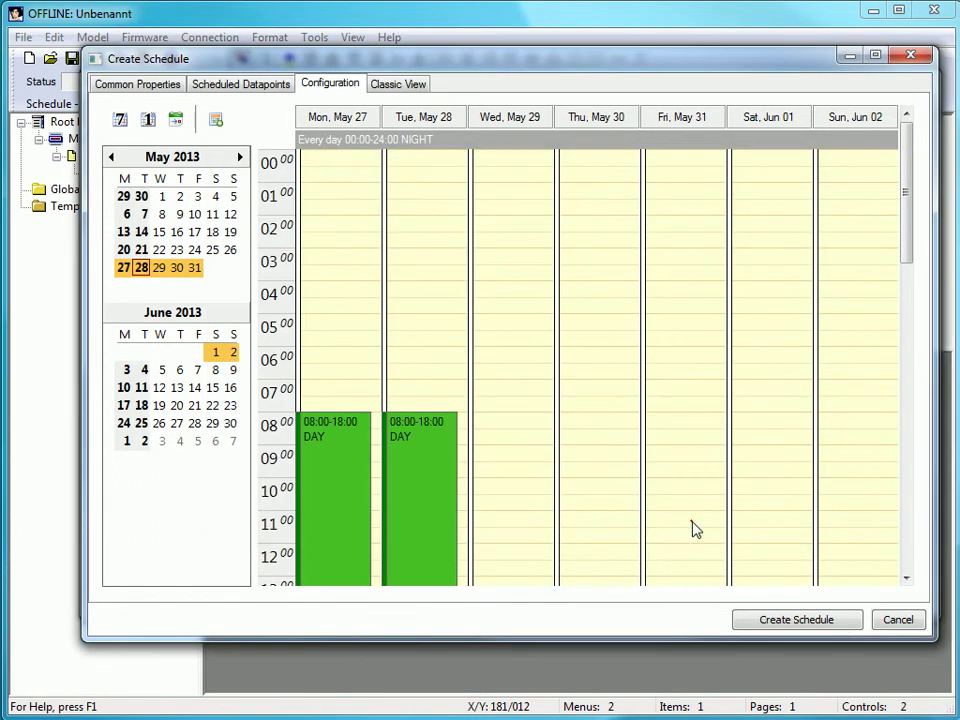
left_click(215, 121)
- Name the new event 'wednesdays' and set it to run 06:00 to 18:00
left_click(322, 211)
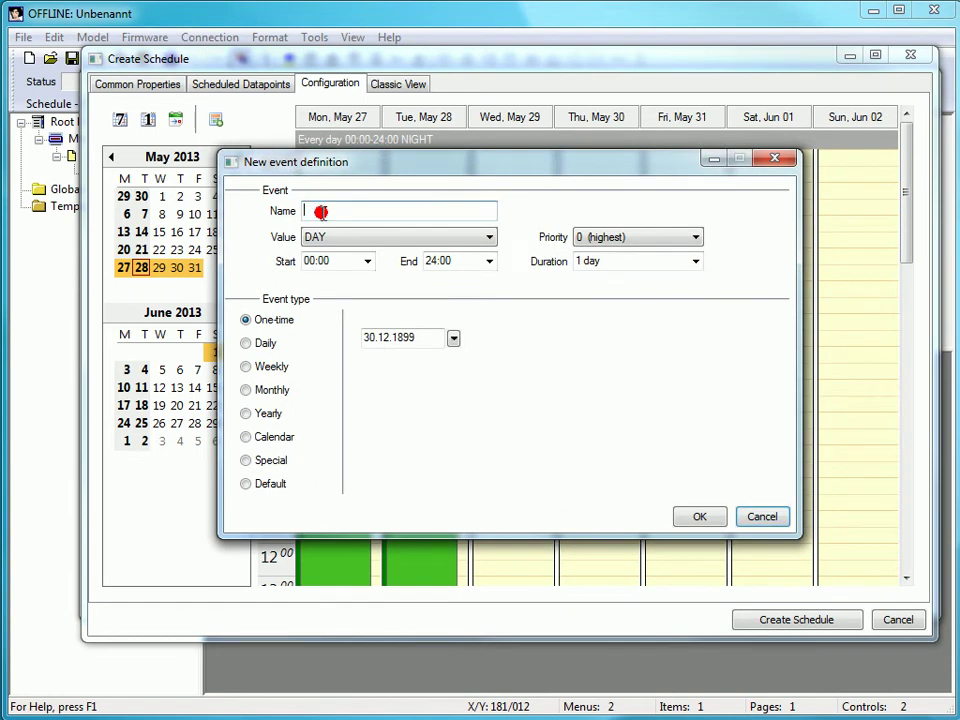
type("wednesdays")
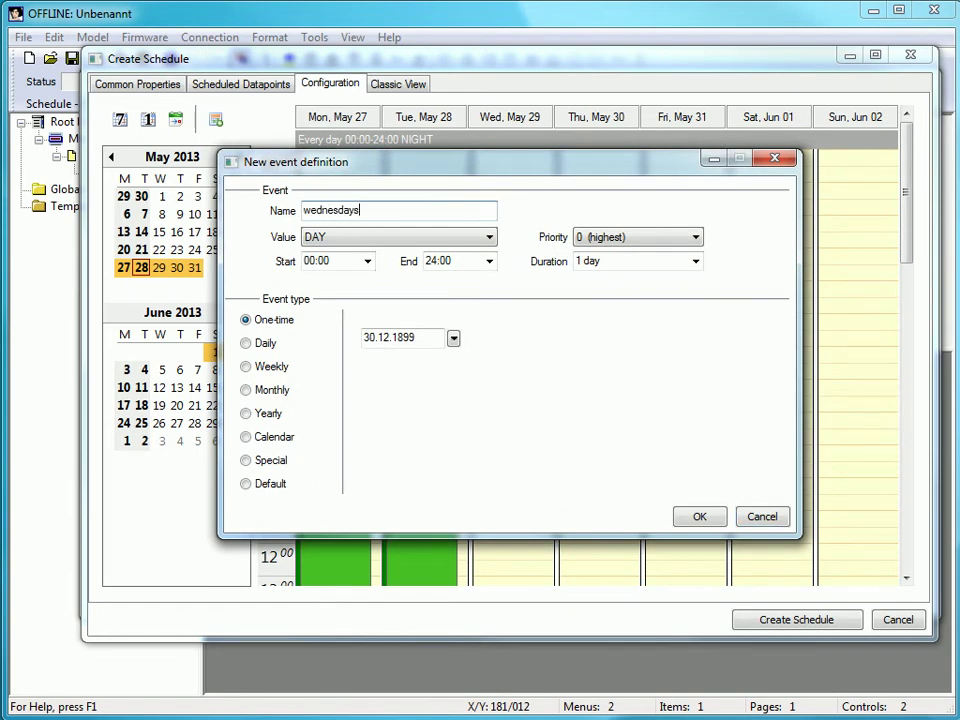
left_click(367, 261)
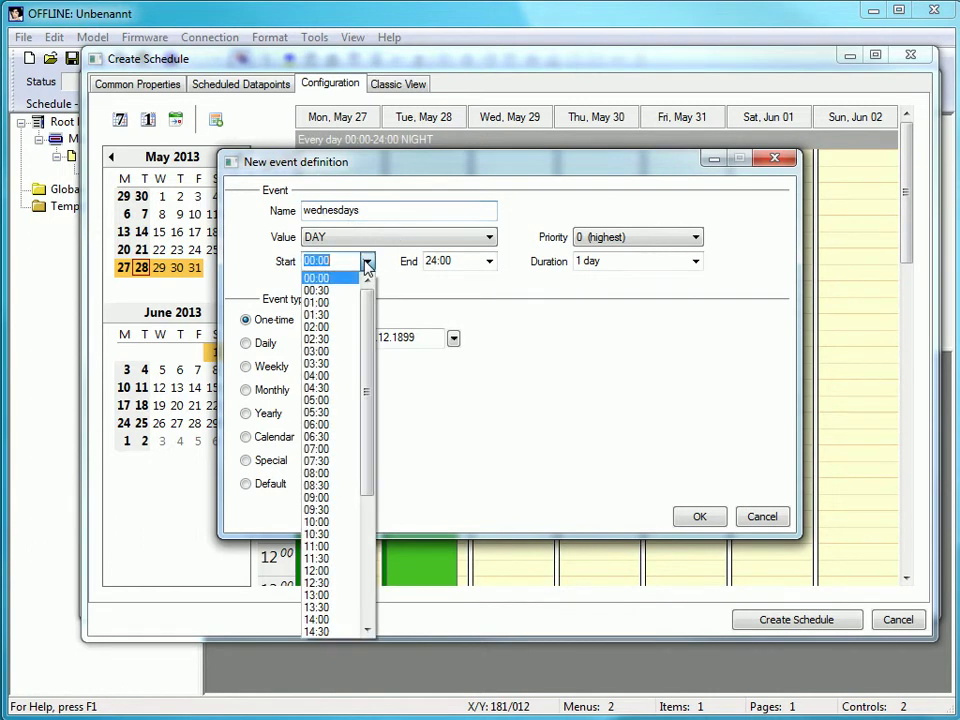
left_click(340, 424)
left_click(489, 261)
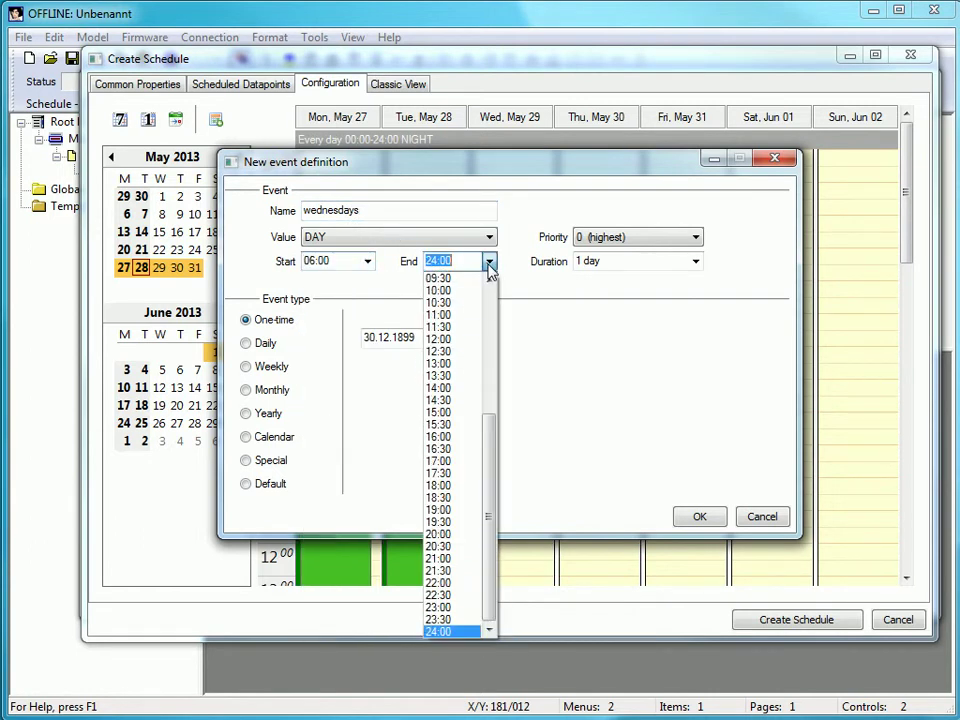
left_click(440, 485)
- Give the wednesdays event priority 6 (normal), recurring weekly on Wednesday, and add it
left_click(696, 237)
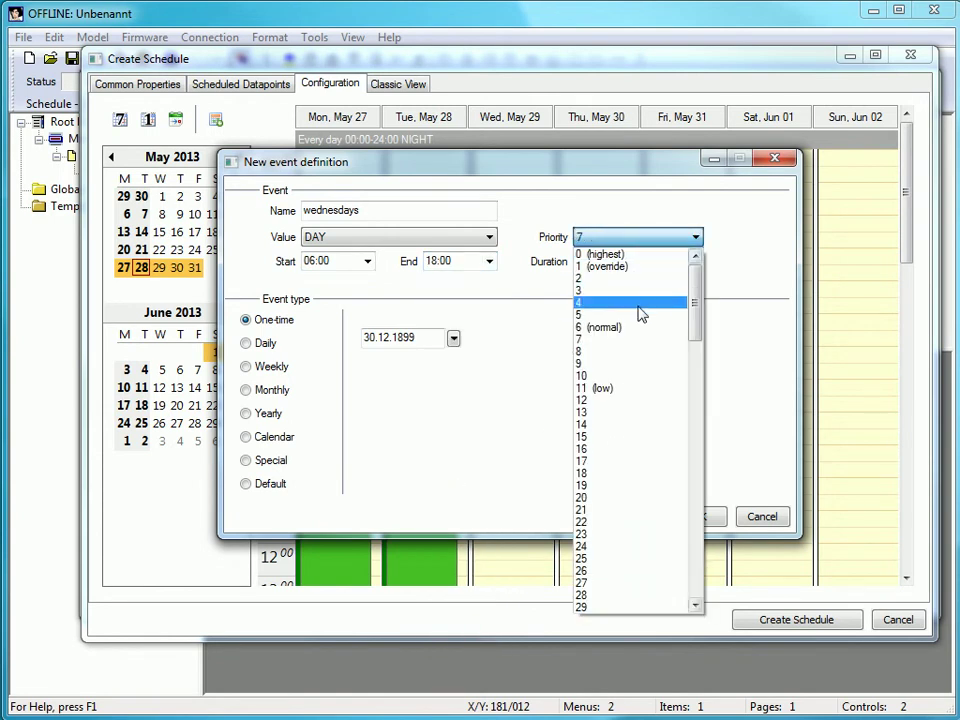
left_click(622, 327)
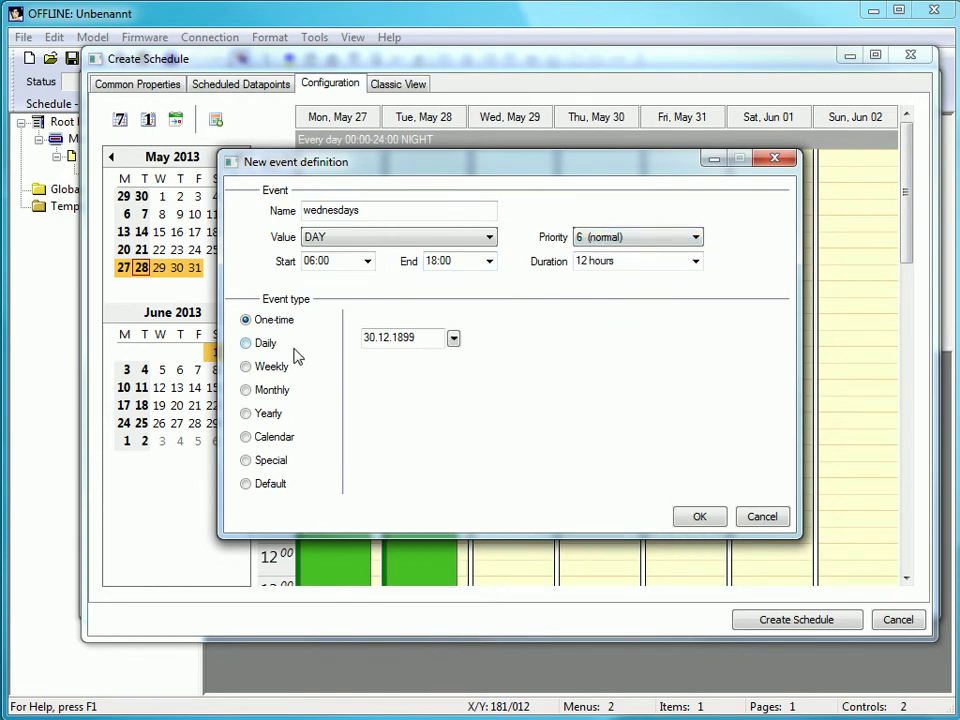
left_click(246, 367)
left_click(418, 353)
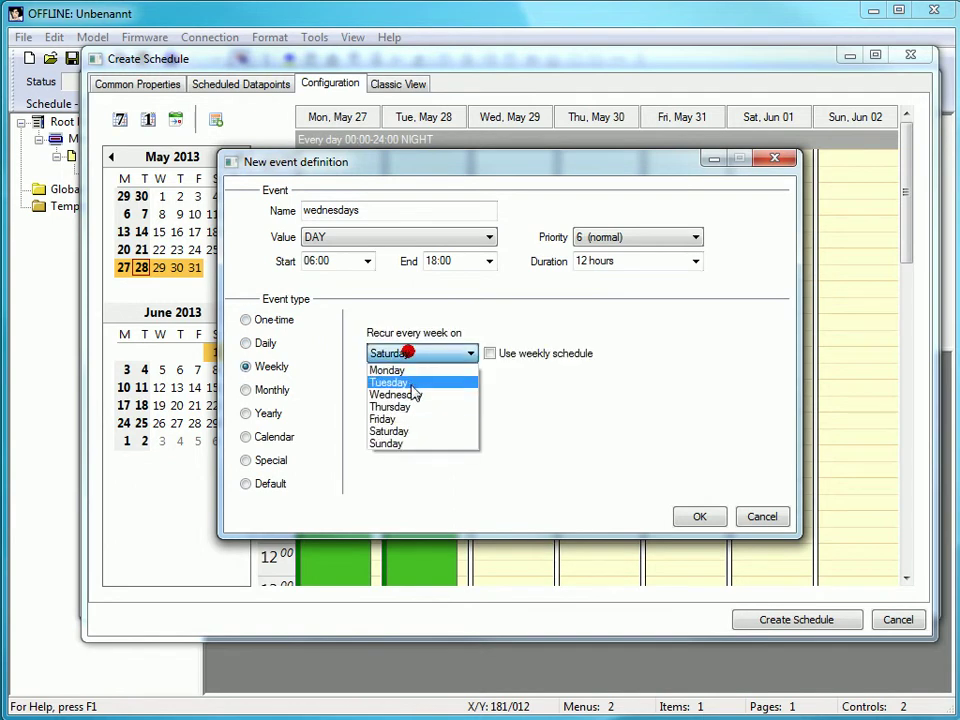
left_click(405, 395)
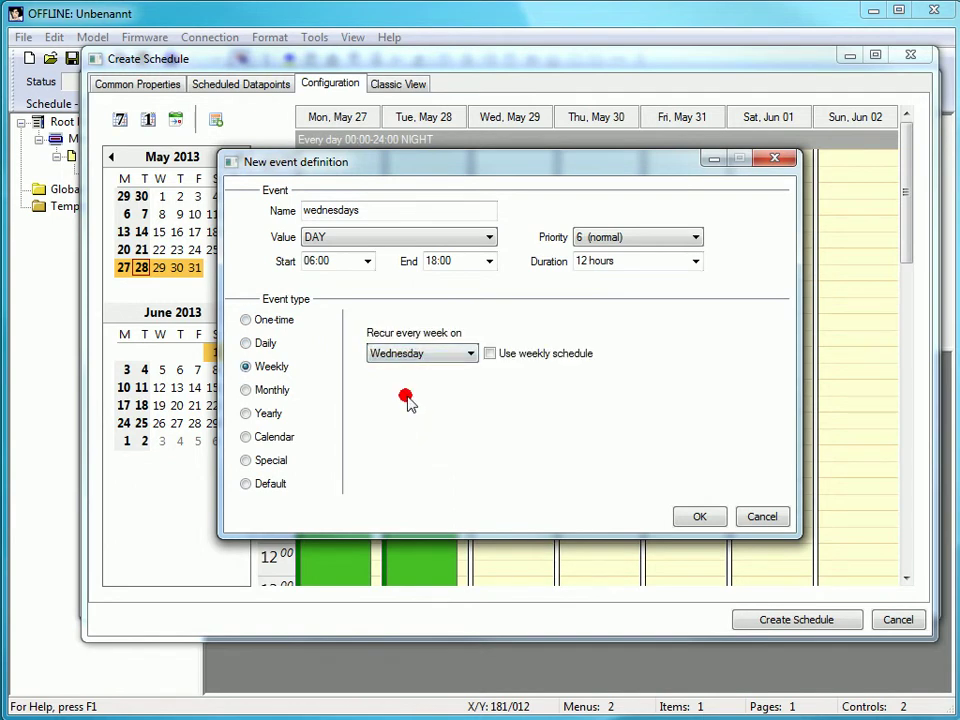
left_click(695, 517)
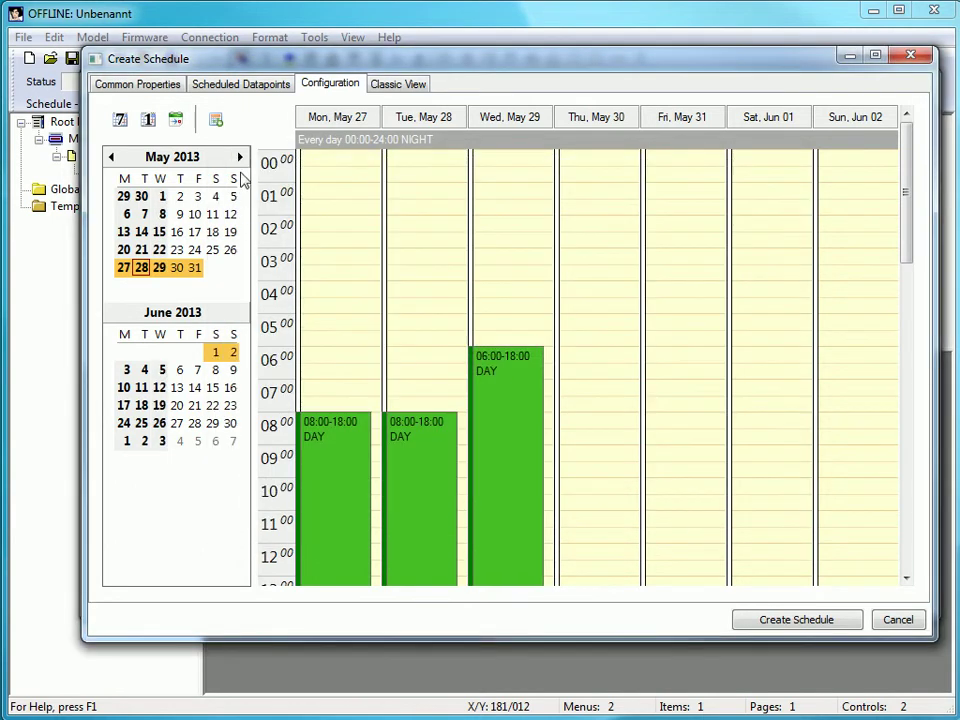
left_click(215, 119)
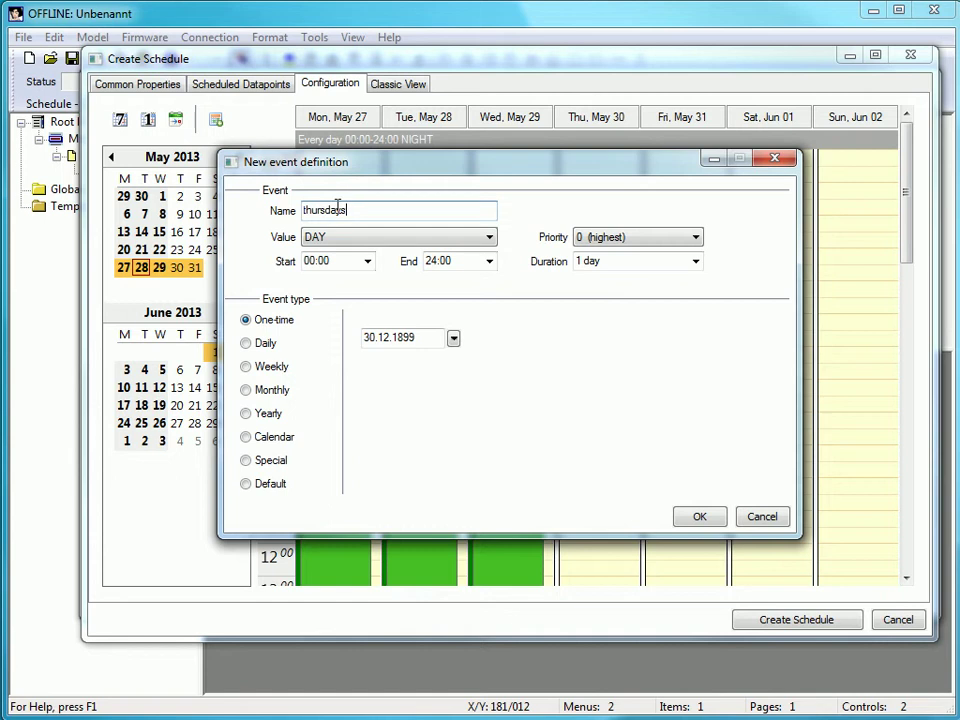
- Set the thursdays event to 08:00–18:00, priority 6 (normal), weekly on Thursday, and add it
left_click(368, 261)
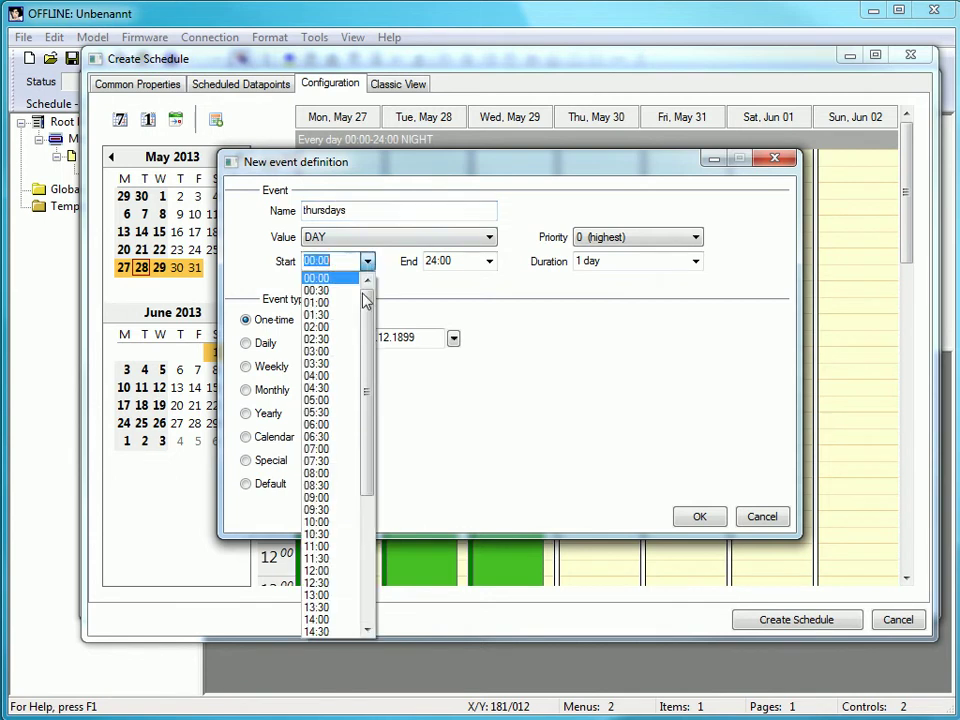
left_click(326, 473)
left_click(489, 261)
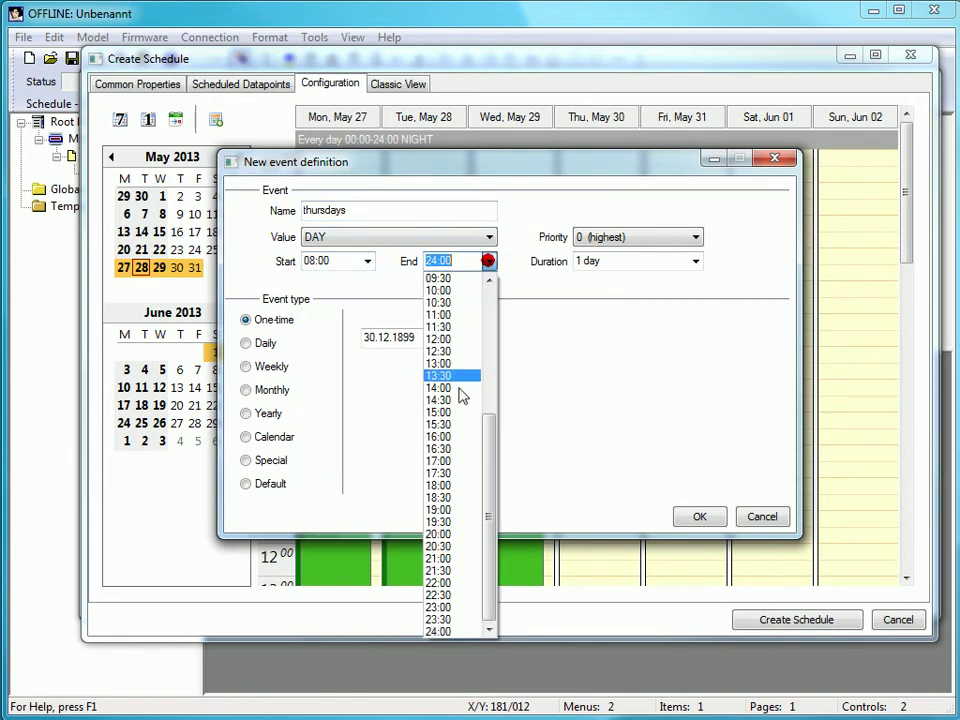
left_click(448, 486)
left_click(693, 238)
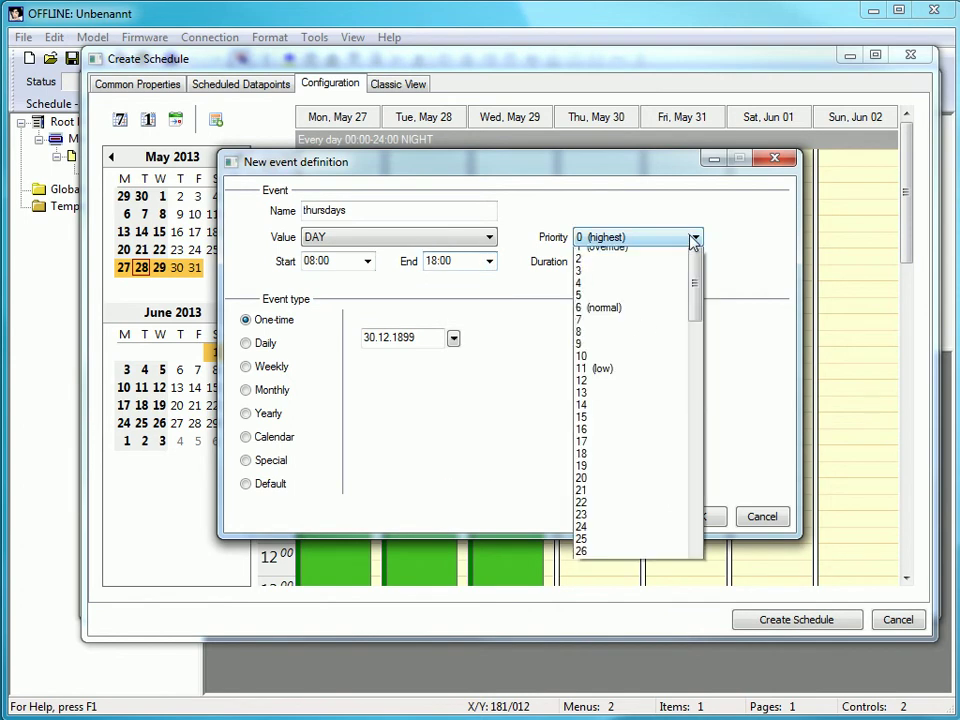
left_click(632, 327)
left_click(279, 366)
left_click(414, 356)
left_click(410, 401)
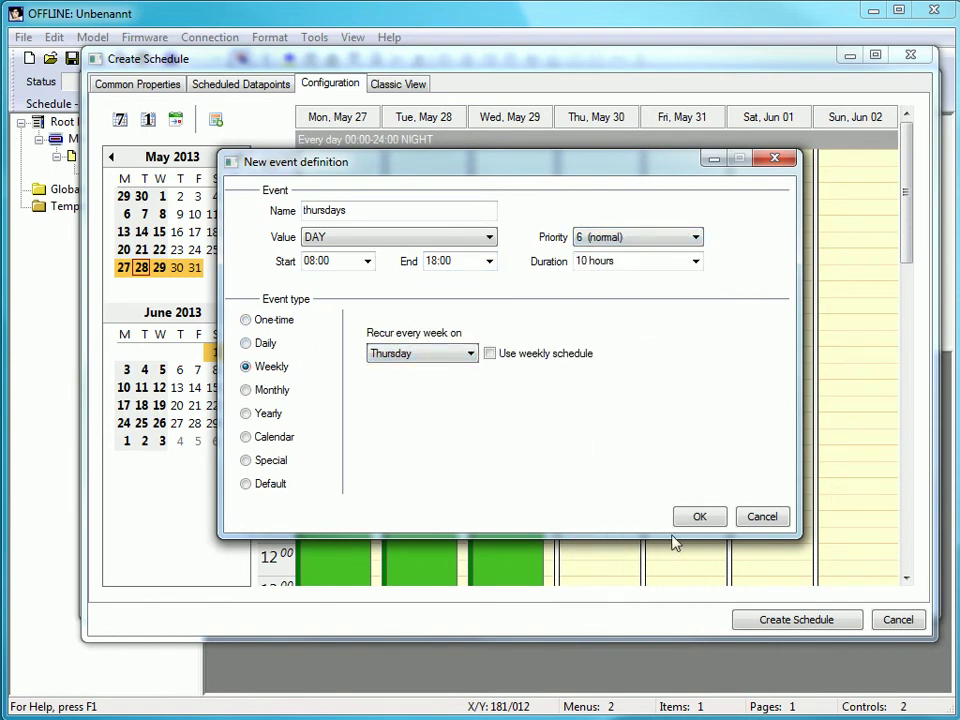
left_click(699, 517)
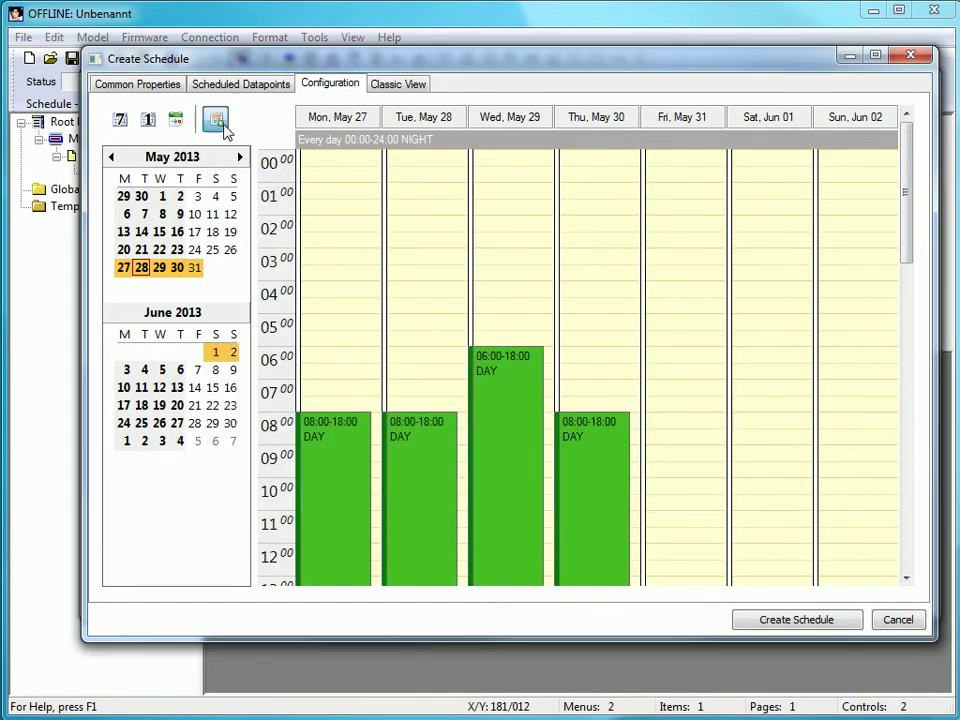
left_click(215, 119)
- Name the new event 'fridays' and set it to run from 08:00 to 13:00
left_click(329, 208)
type("fridays")
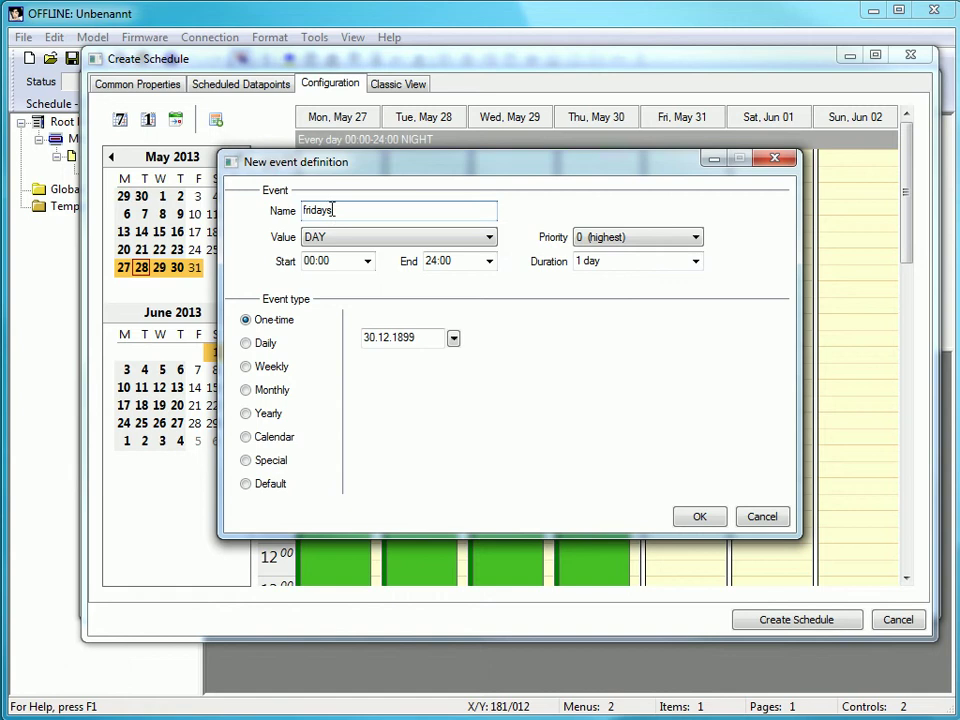
left_click(368, 261)
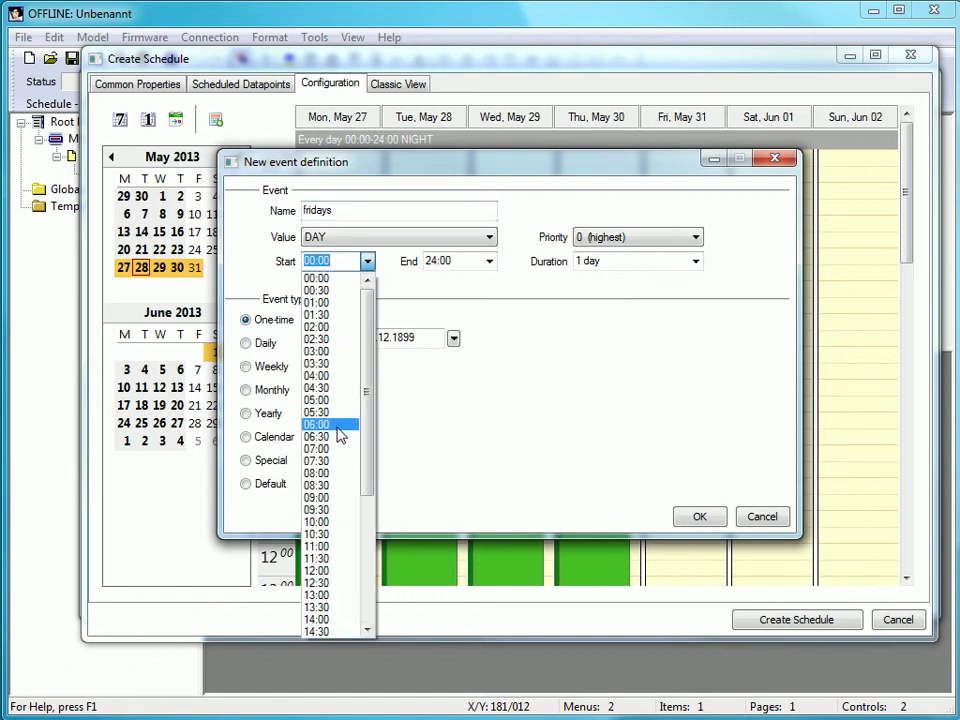
left_click(336, 474)
left_click(489, 261)
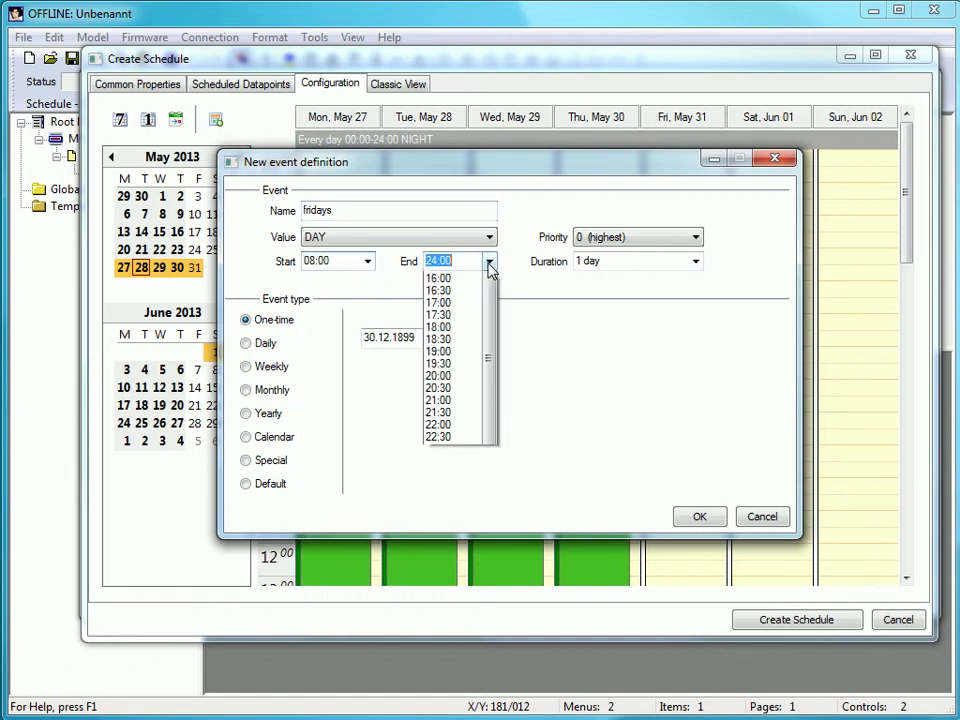
left_click(466, 363)
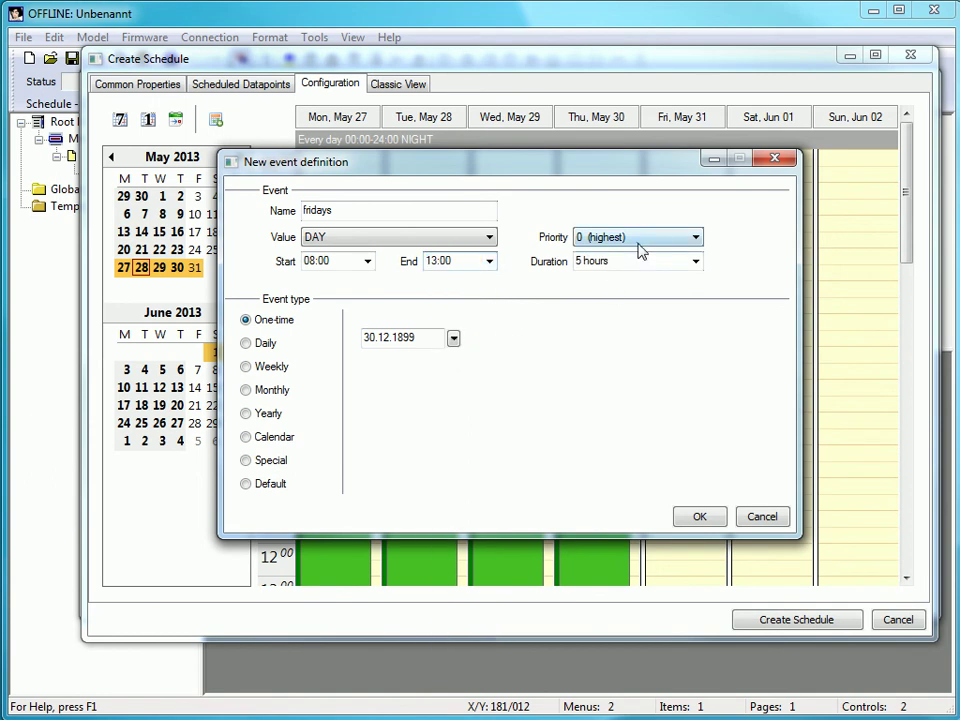
- Give the event priority 6 (normal), repeating weekly on Friday, and confirm it
left_click(637, 242)
left_click(605, 327)
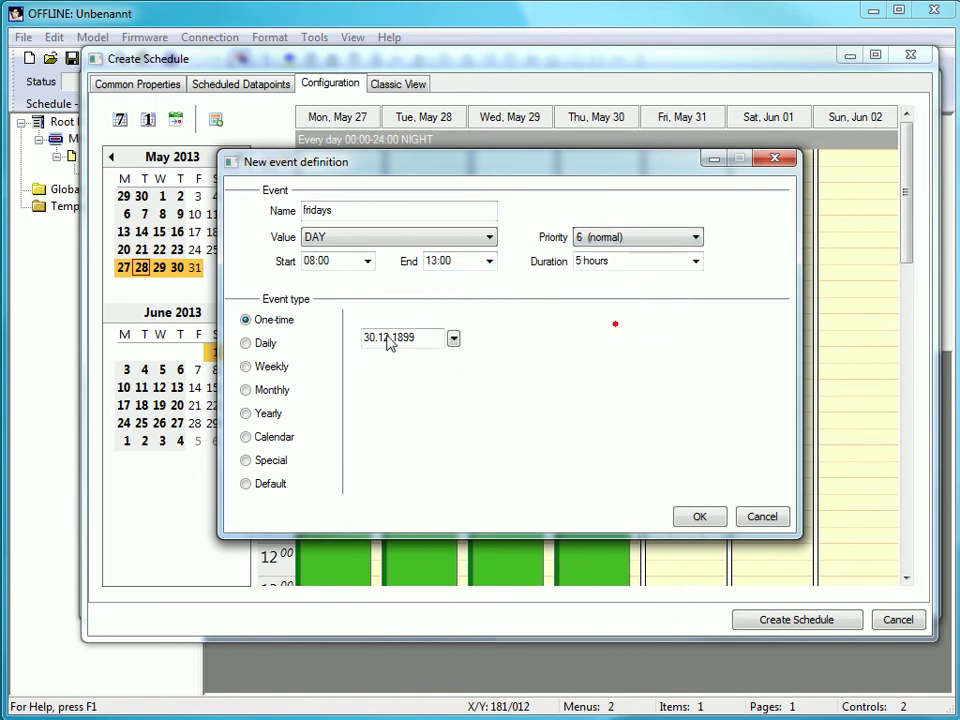
left_click(246, 366)
left_click(395, 359)
left_click(405, 418)
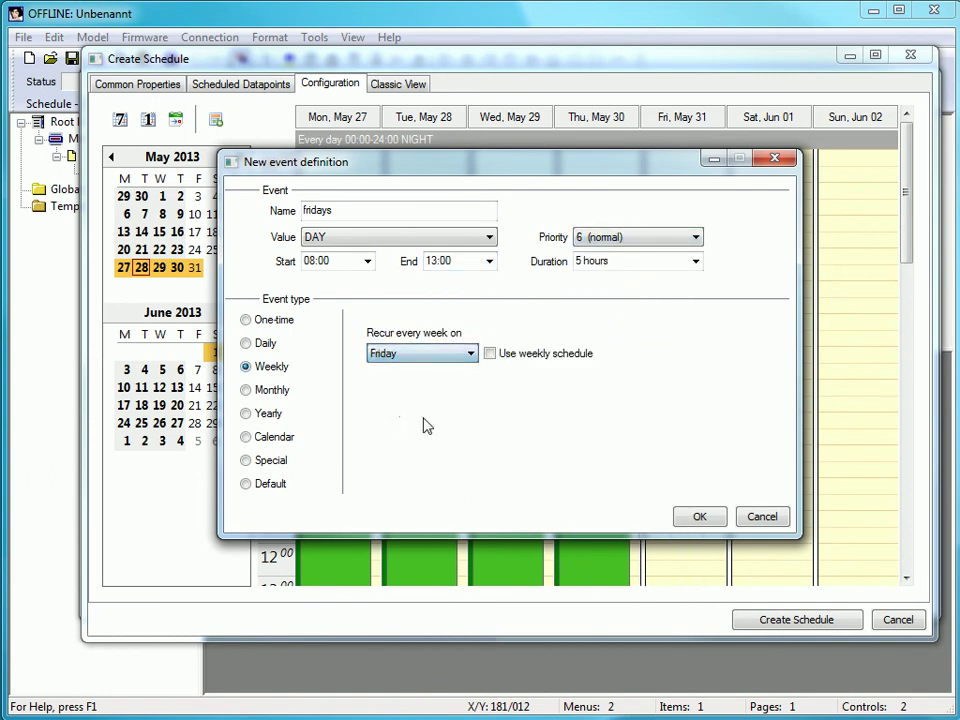
left_click(698, 518)
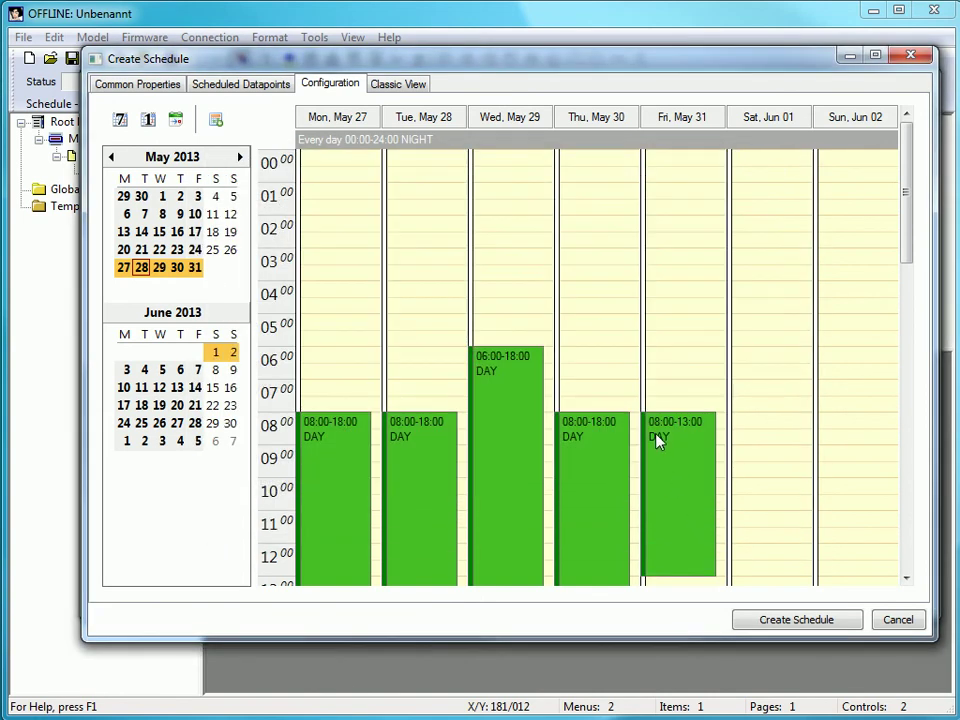
- Create the heating schedule and link Schedule 1 to the heating scheduler datapoint
left_click(806, 622)
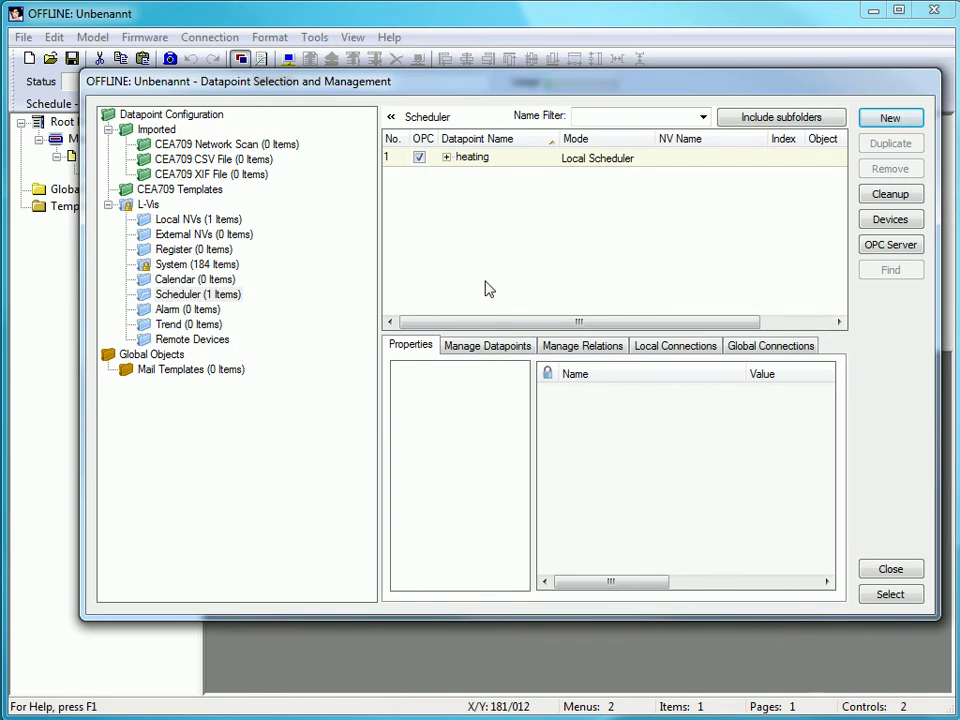
left_click(466, 159)
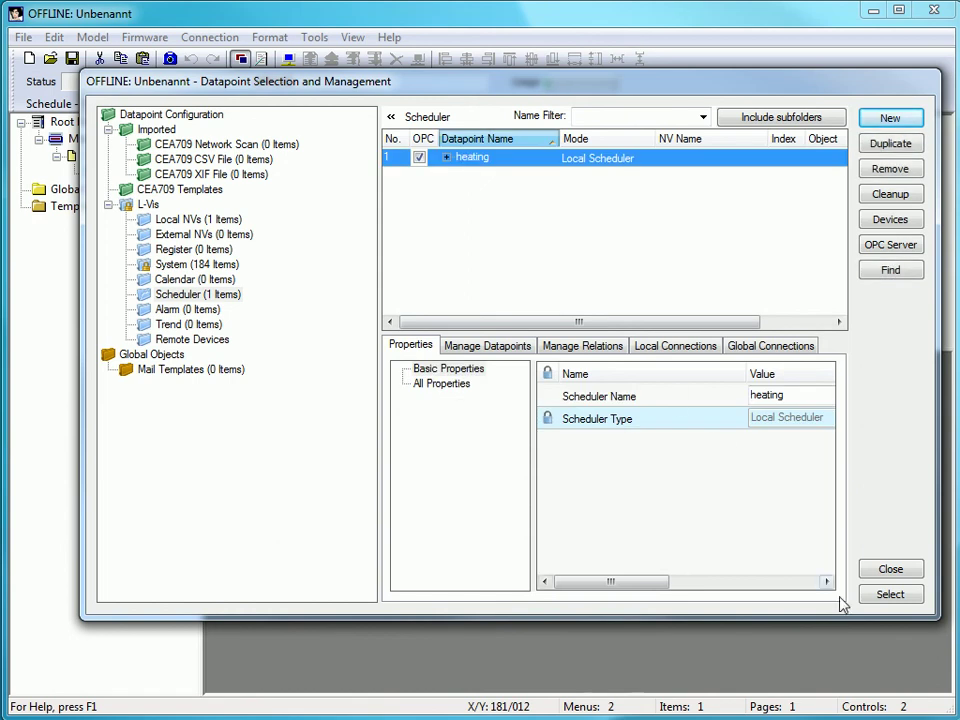
left_click(884, 599)
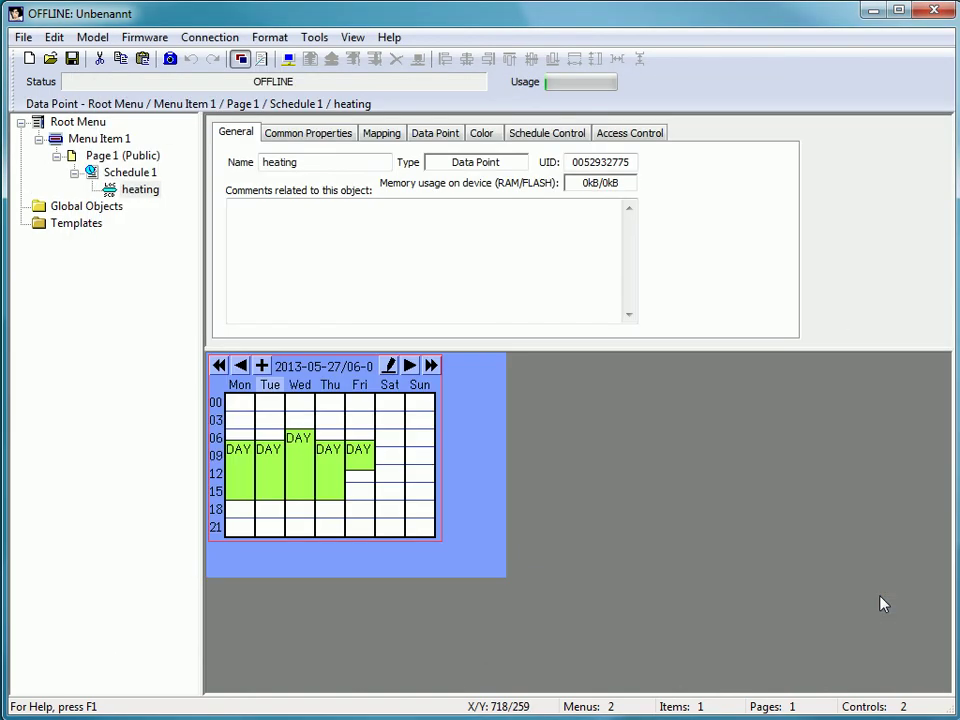